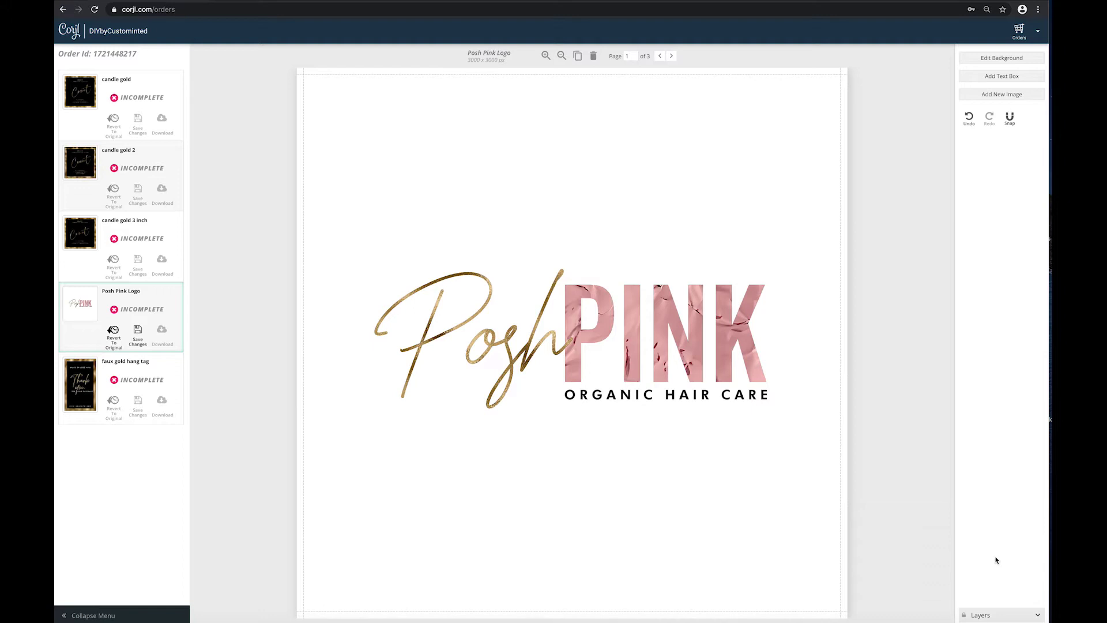
Step: Shift the rose gold foil upward inside the PINK letters, then lock the Pink Foil layer
click(1039, 616)
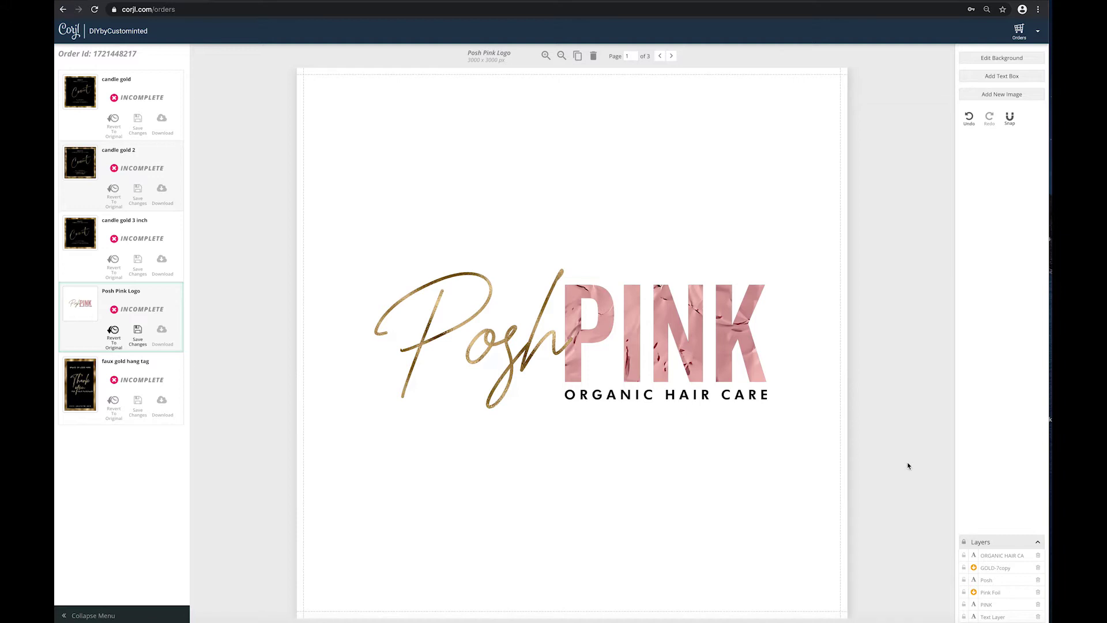
click(636, 348)
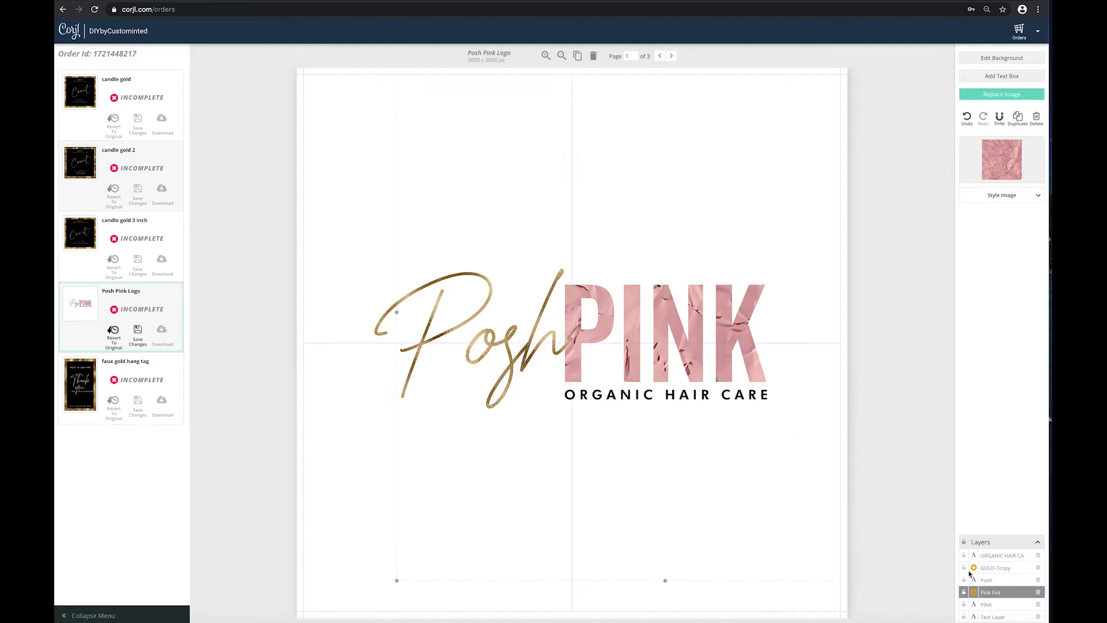
mouse_move(647, 335)
mouse_down()
mouse_move(590, 349)
mouse_move(638, 296)
mouse_move(686, 346)
mouse_move(749, 311)
mouse_move(647, 322)
mouse_up()
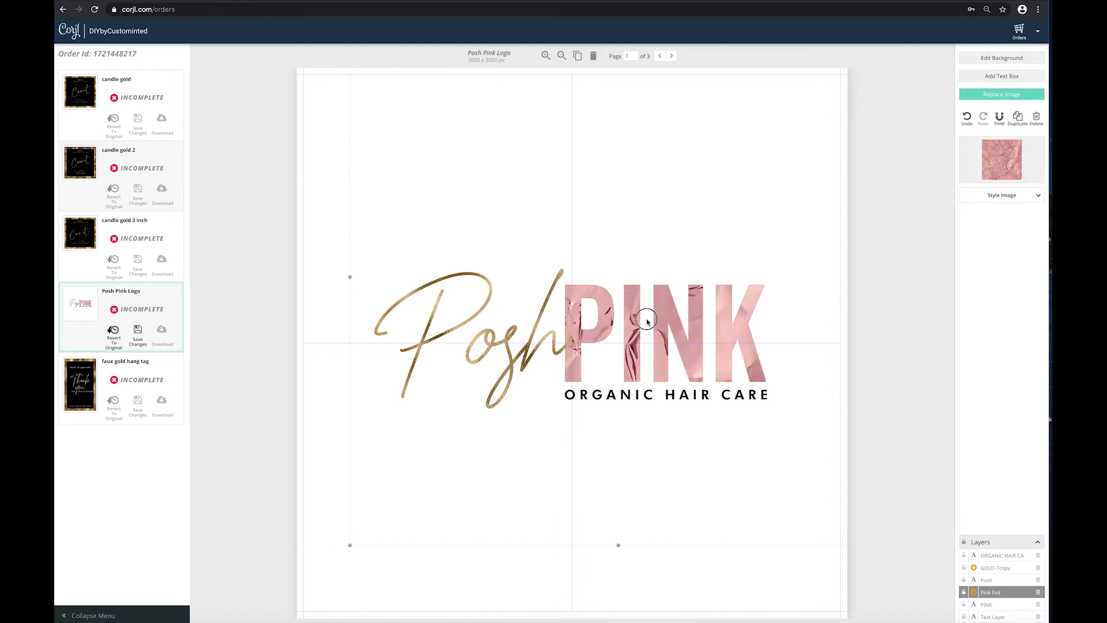
drag(647, 322, 647, 322)
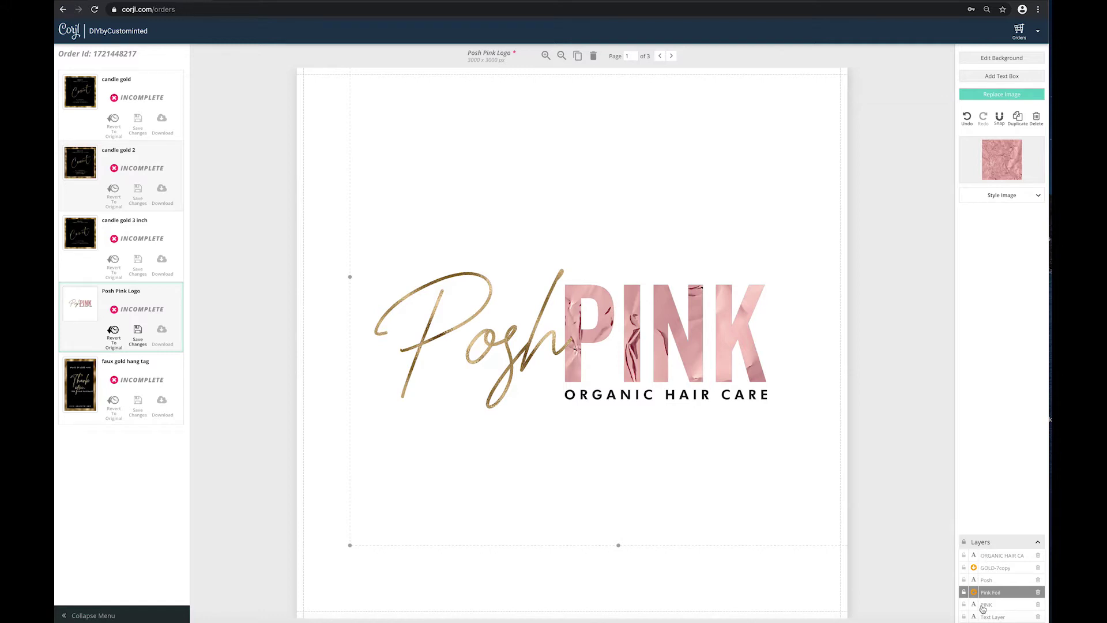
click(964, 594)
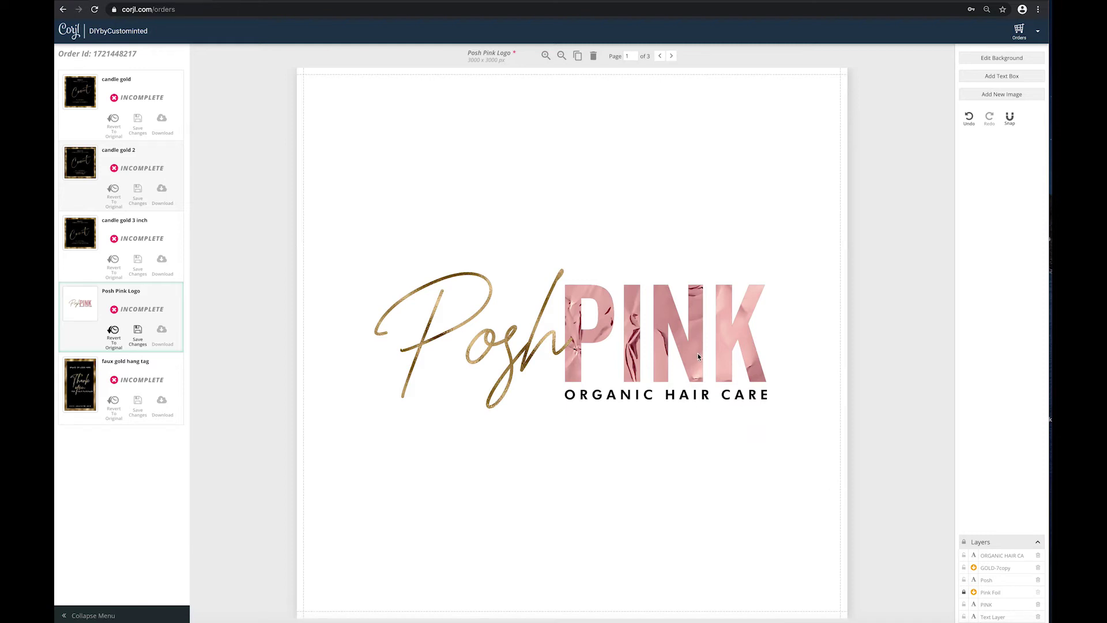
Step: Move the PINK lettering and its Pink Foil layer together slightly left toward Posh
mouse_move(698, 352)
mouse_down()
mouse_move(599, 334)
mouse_move(731, 334)
mouse_move(637, 329)
mouse_move(703, 350)
mouse_up()
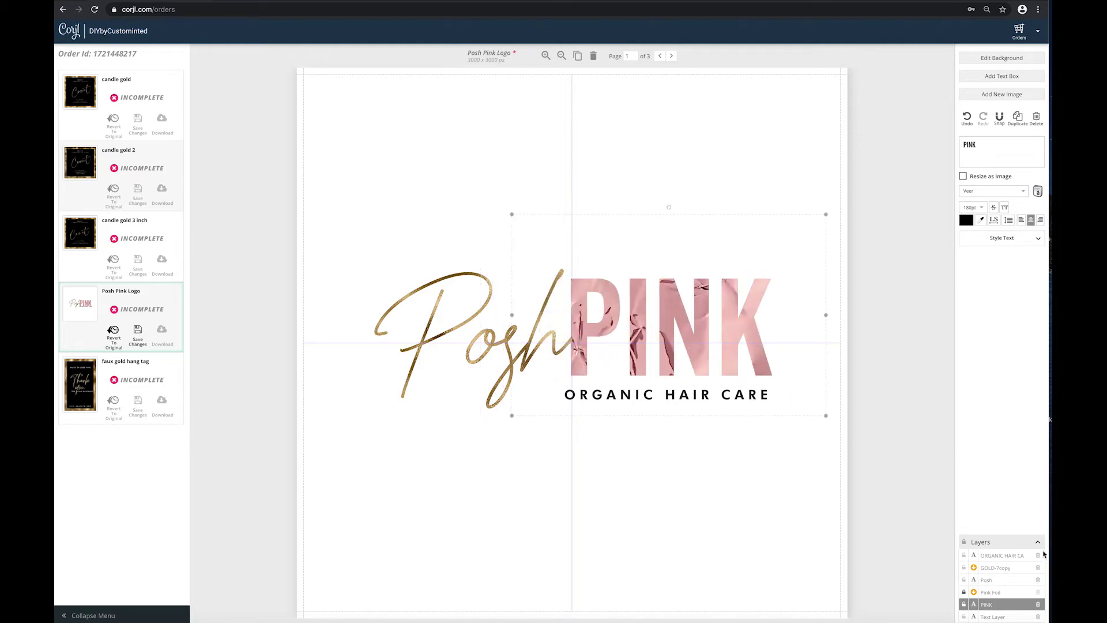
shift+click(966, 594)
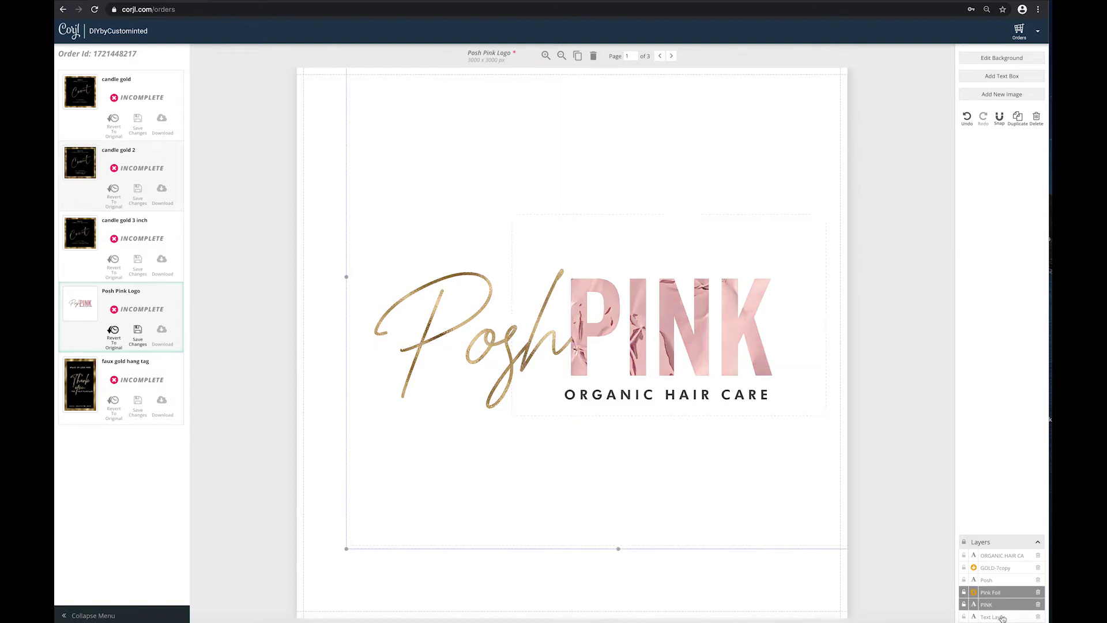
drag(599, 504, 621, 492)
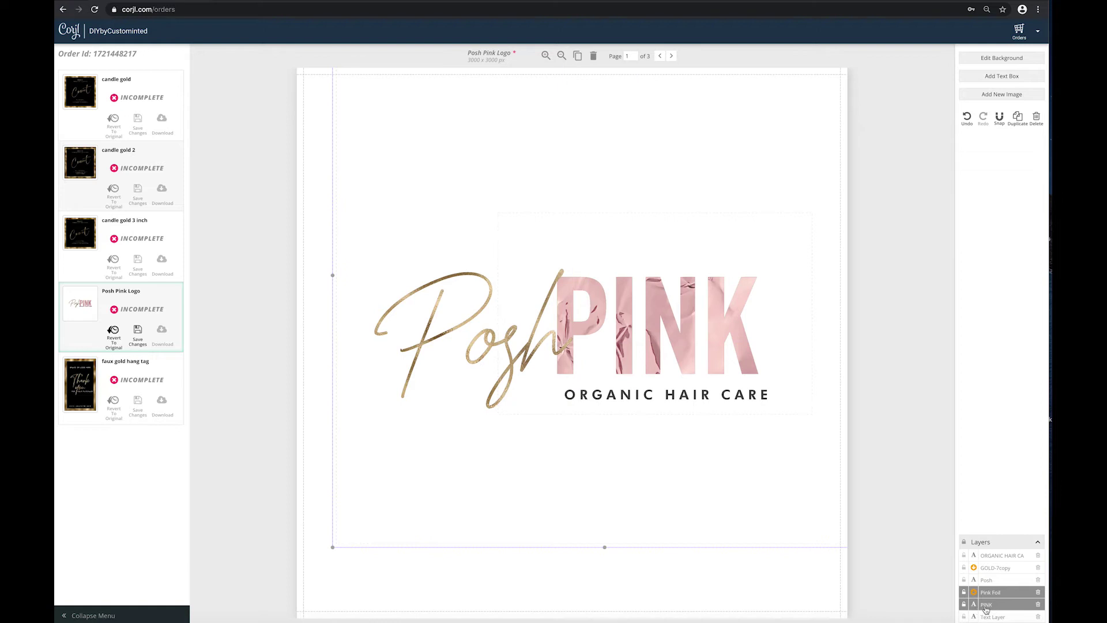
Step: Raise the ORGANIC HAIR CARE tagline closer to PINK and reposition the foil texture inside PINK
click(998, 594)
click(1000, 593)
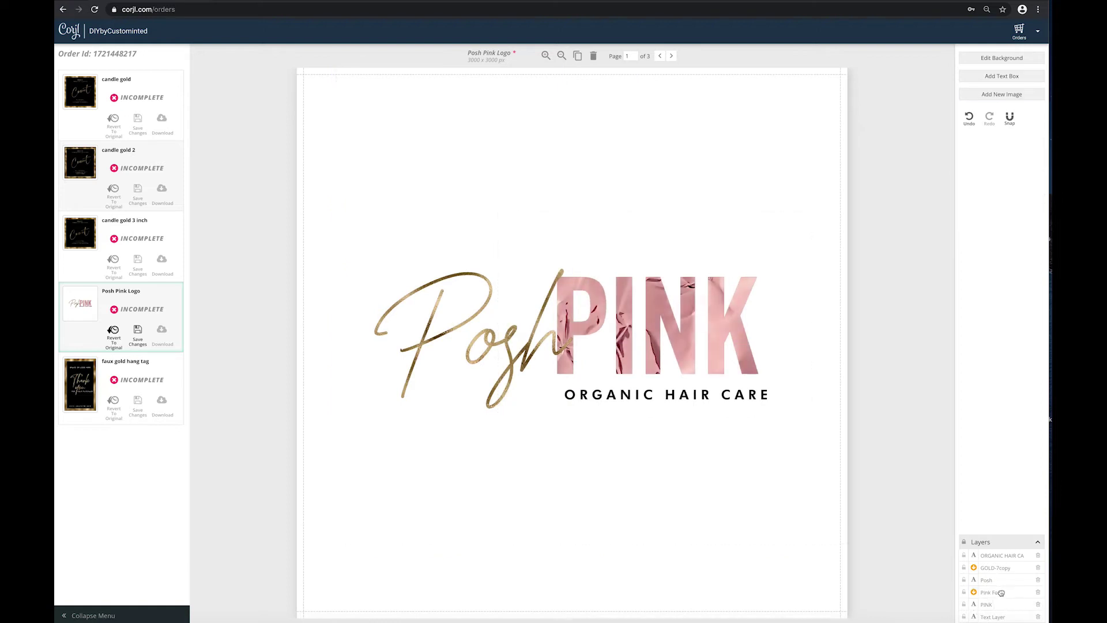
click(1002, 594)
click(635, 442)
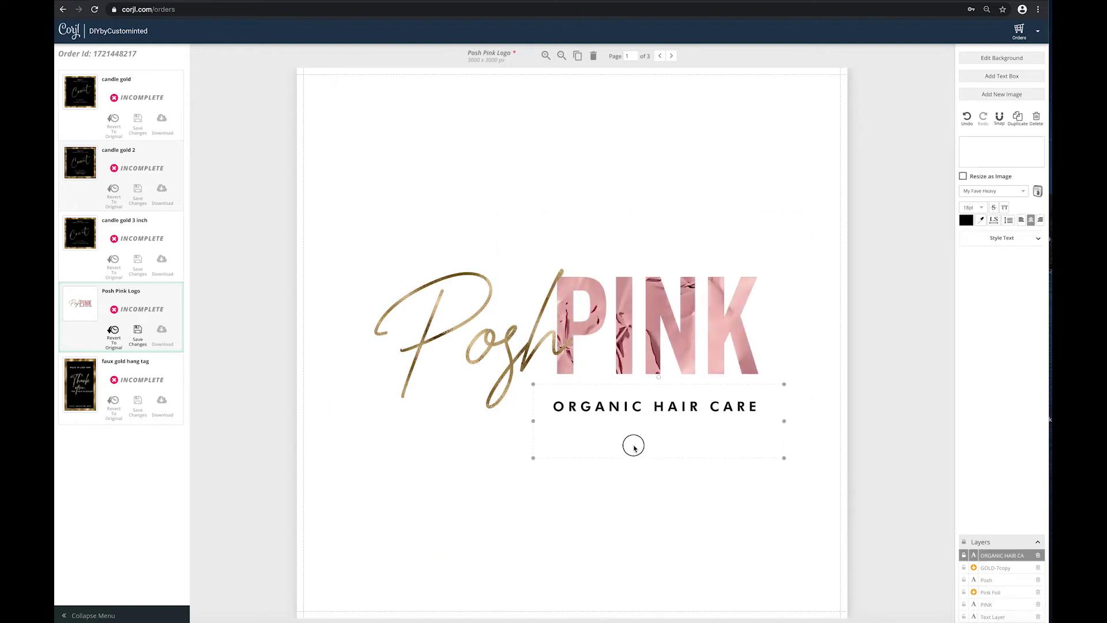
drag(636, 442, 635, 428)
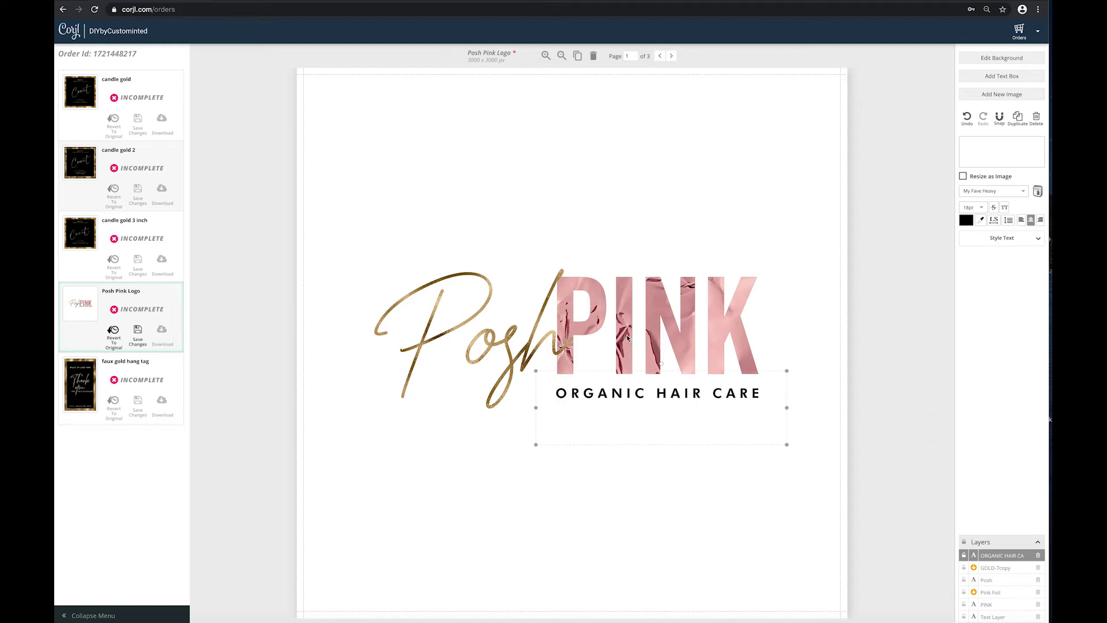
drag(630, 343, 653, 442)
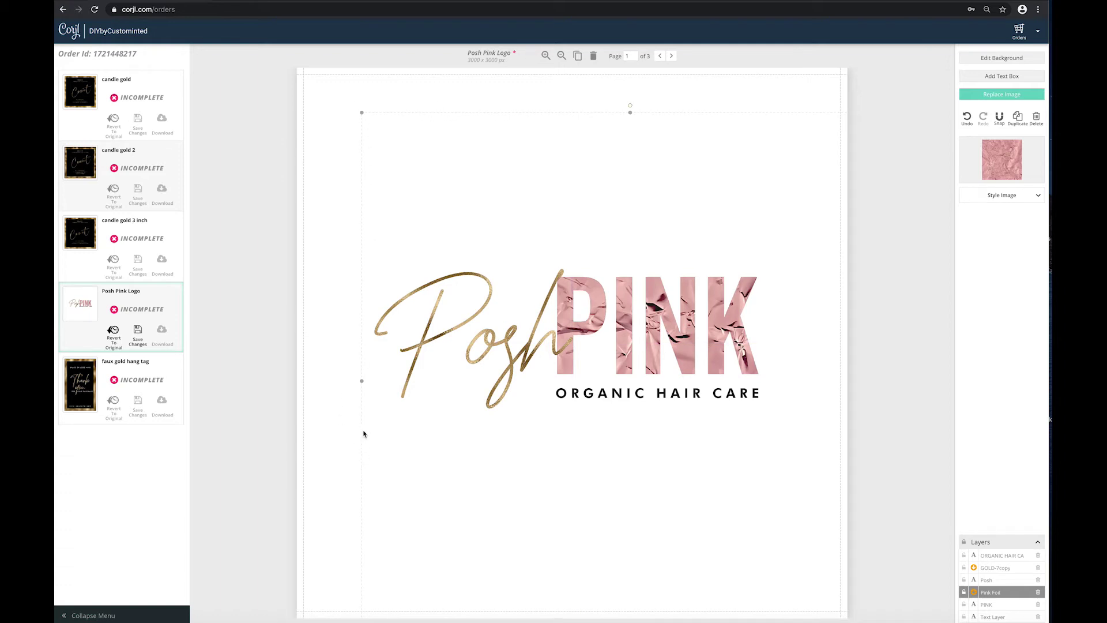
shift+click(1002, 605)
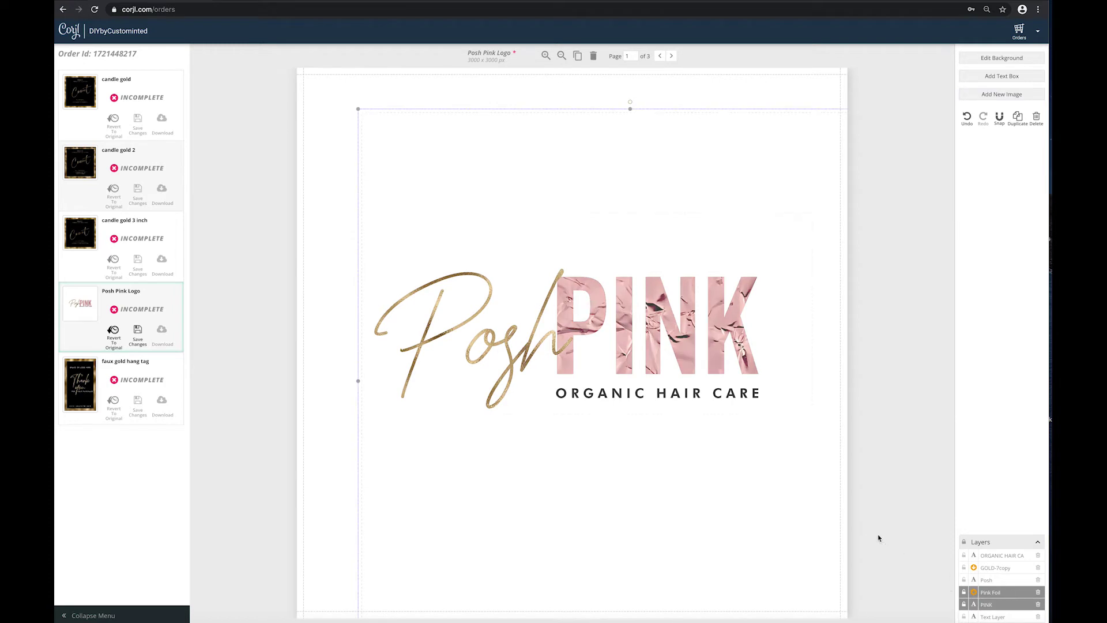
click(1001, 593)
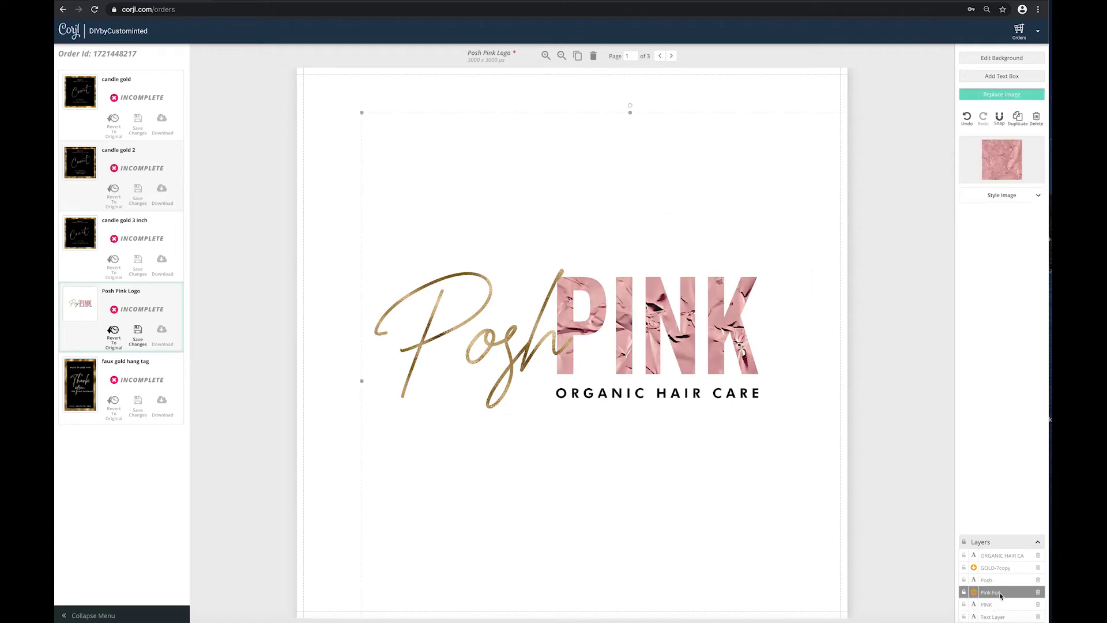
right_click(1001, 595)
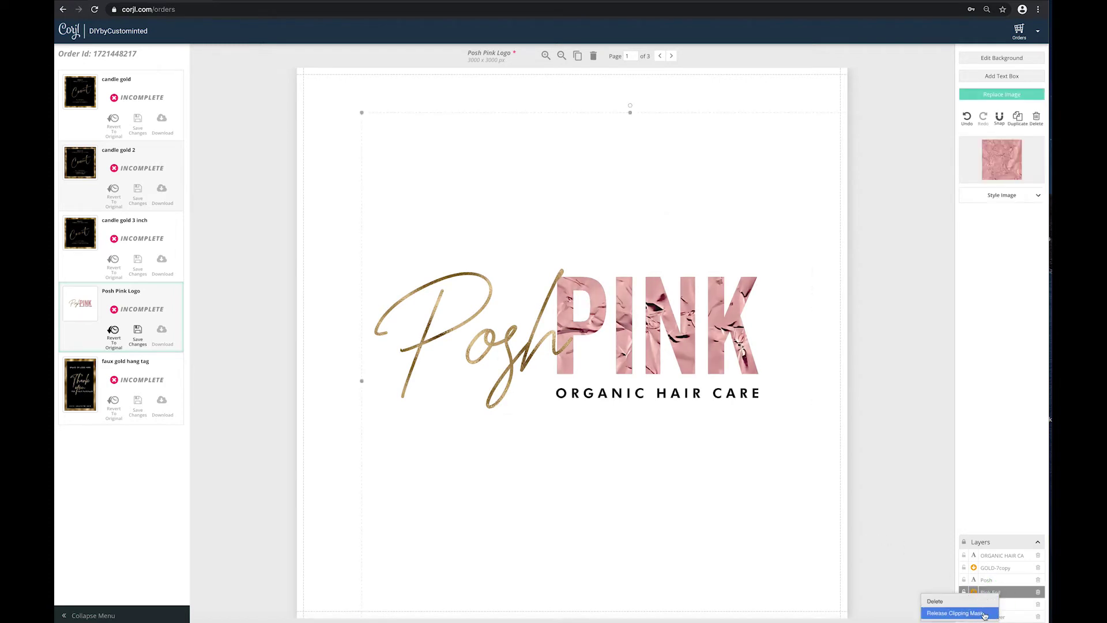
click(985, 613)
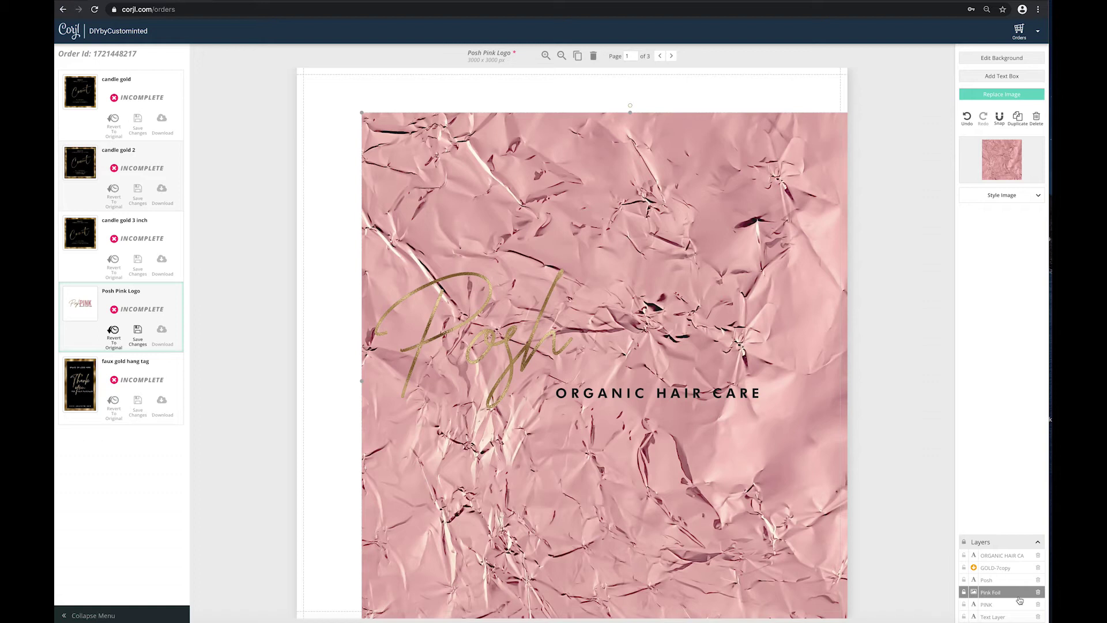
click(877, 562)
click(1005, 593)
right_click(1008, 595)
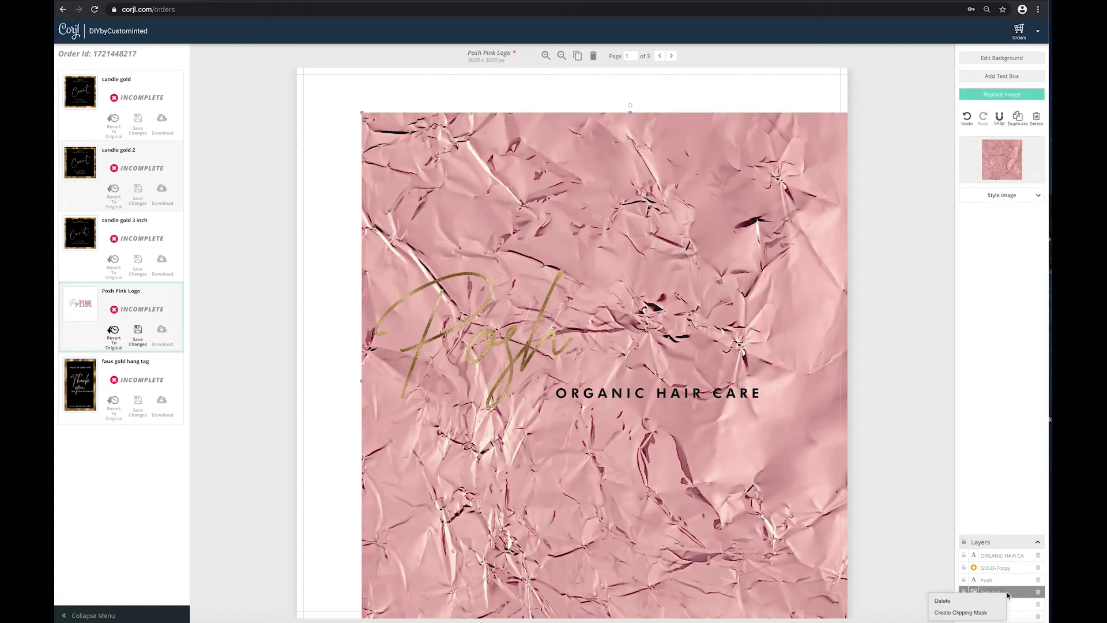
click(983, 613)
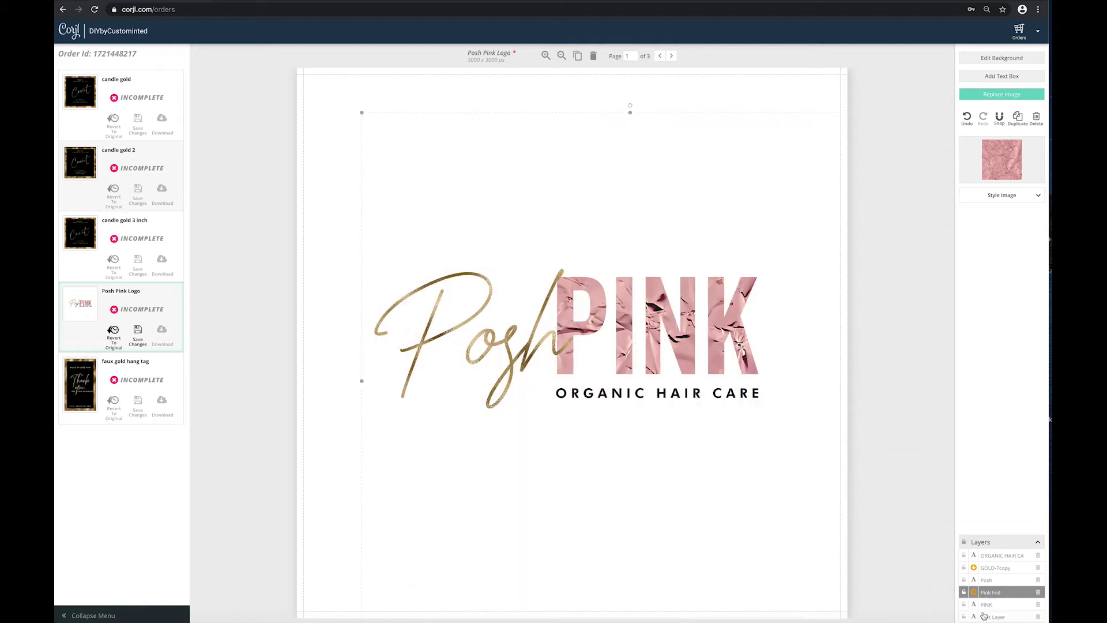
click(822, 398)
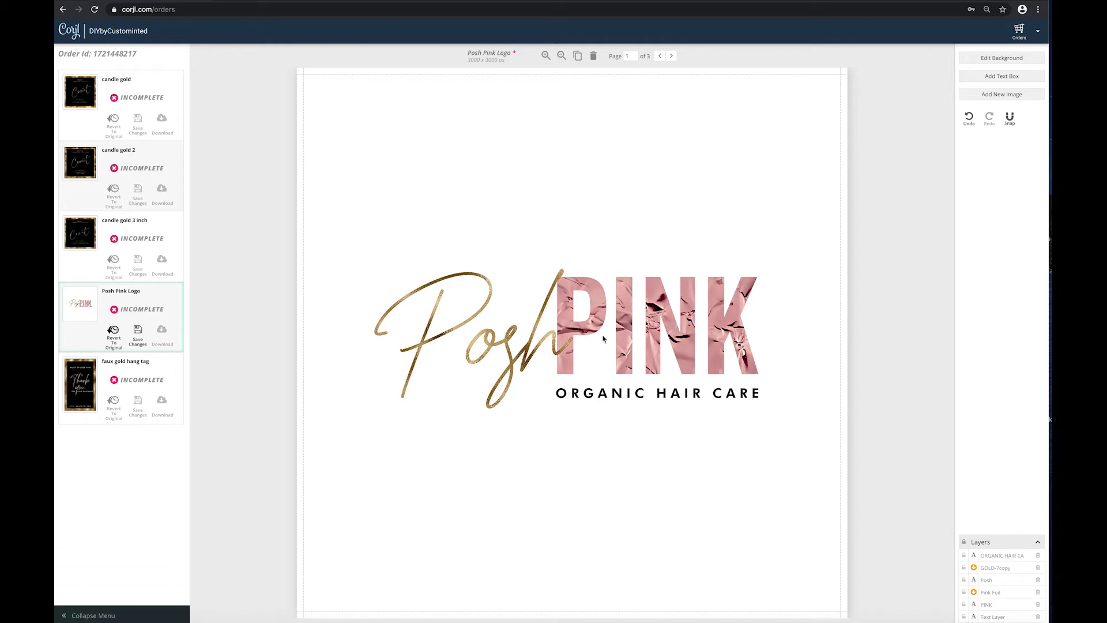
Step: Lock the GOLD-7copy foil layer and duplicate the page to make a fourth page
click(964, 569)
click(578, 55)
Step: Step back through page 3 to page 1 with the horizontal Posh PINK logo
click(660, 56)
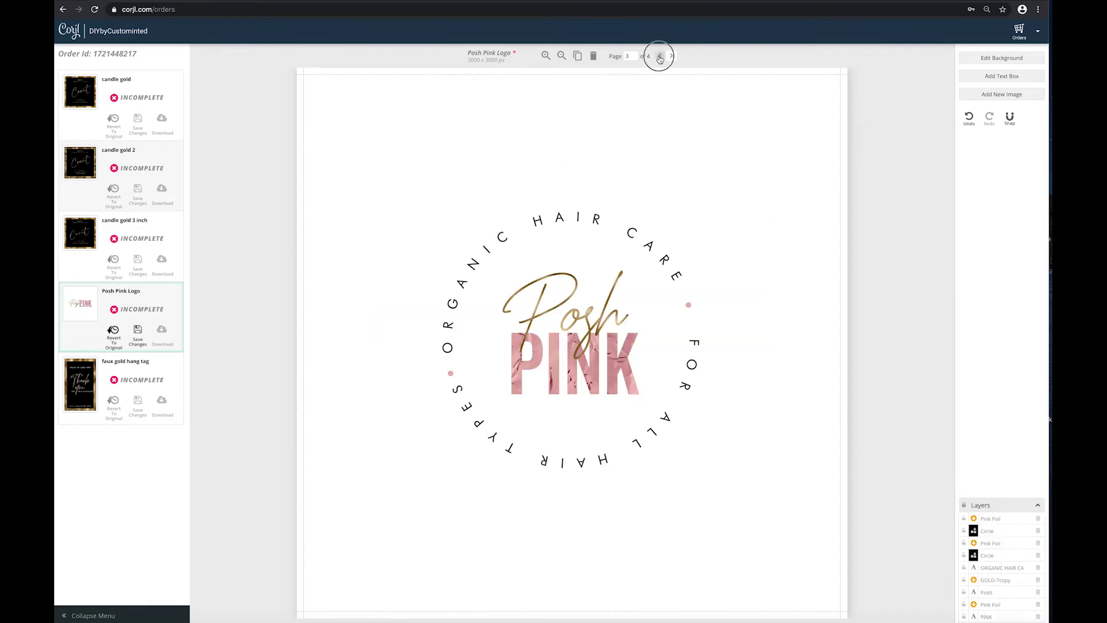
click(659, 57)
click(660, 57)
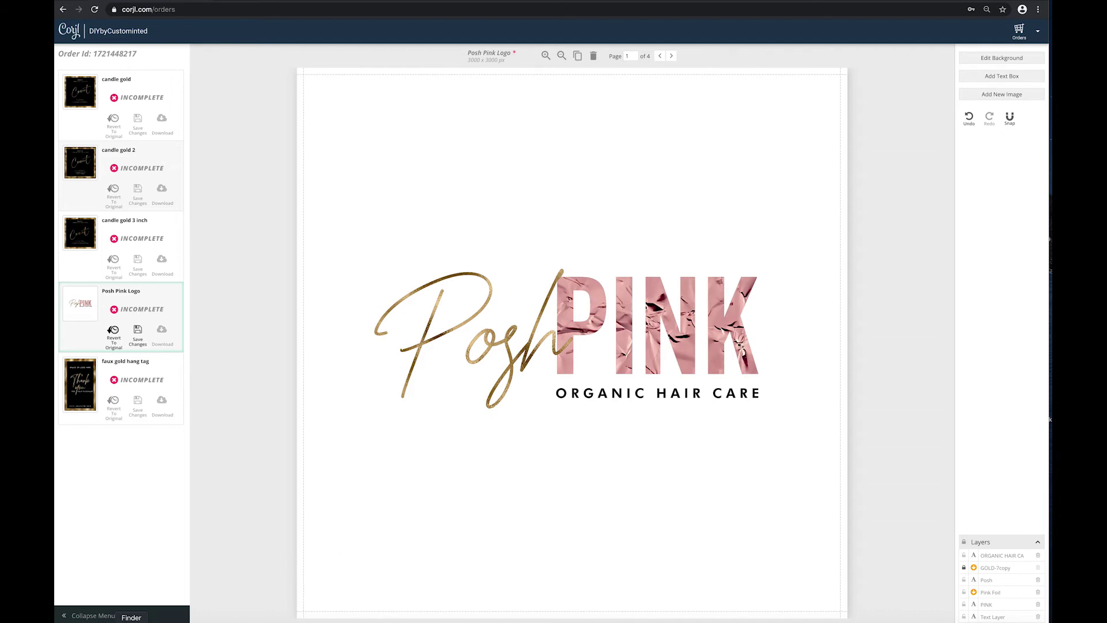
click(131, 621)
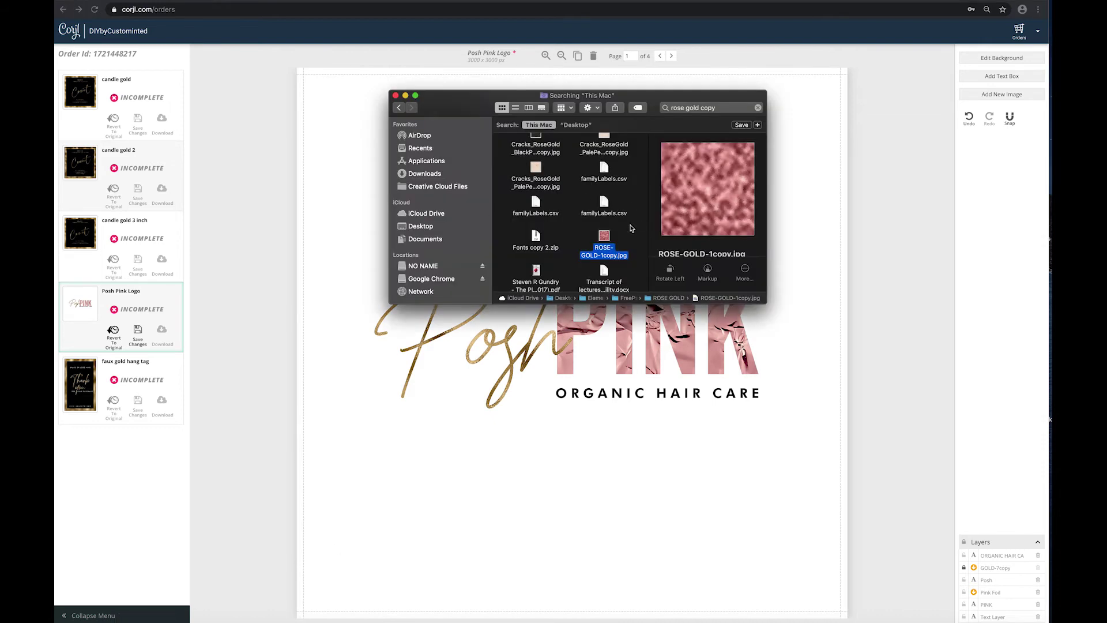
click(775, 215)
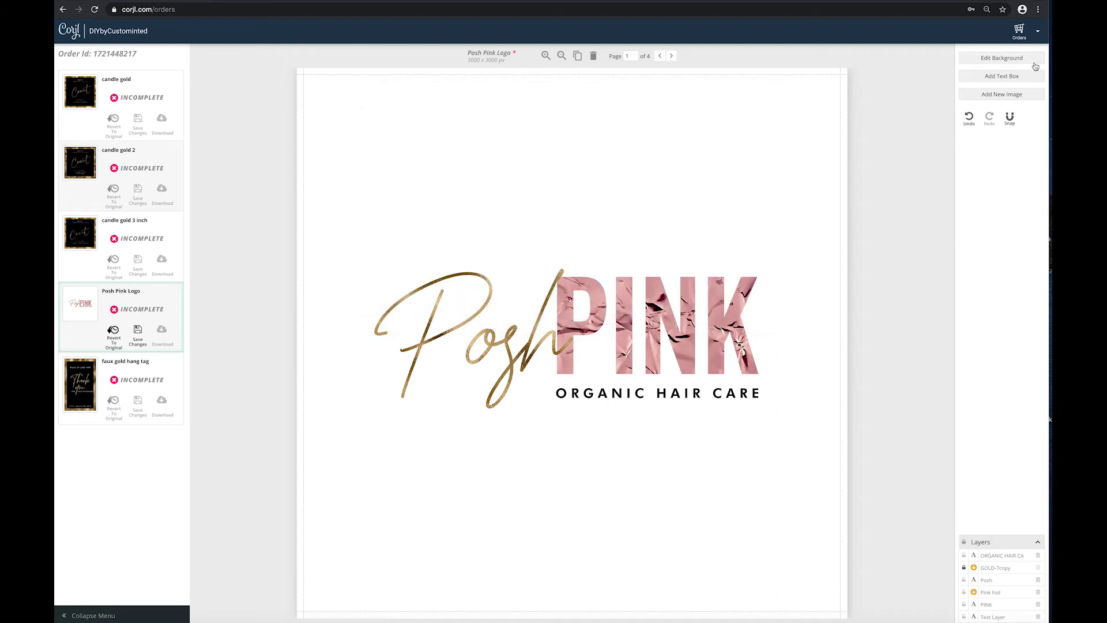
click(659, 313)
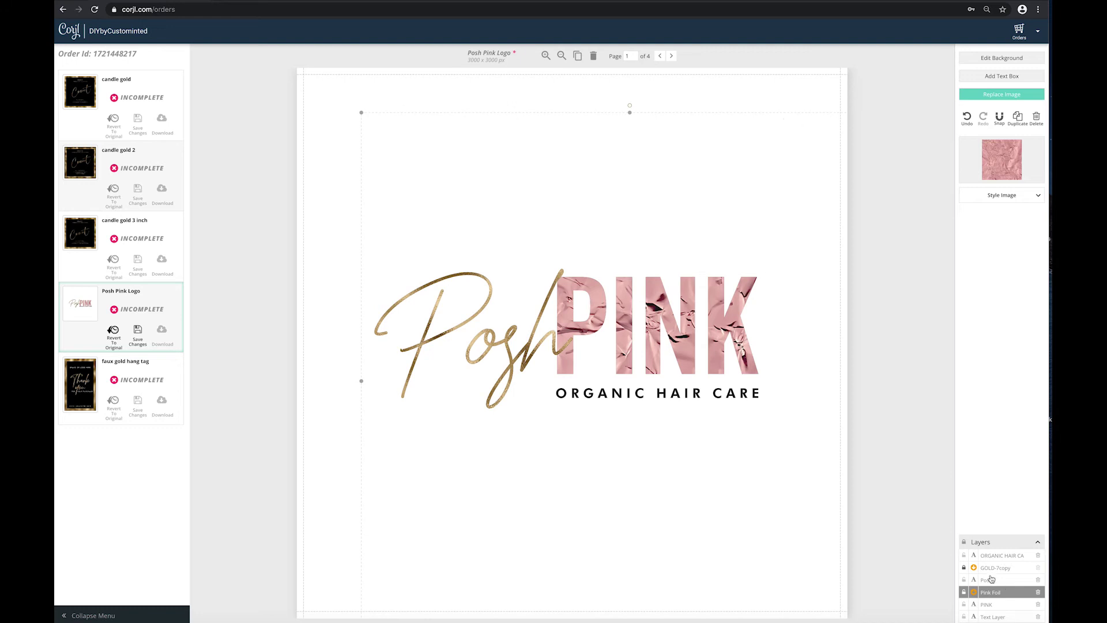
Step: Delete the Pink Foil layer, recolour PINK solid #ffc3c3, and open Add New Image
click(1038, 593)
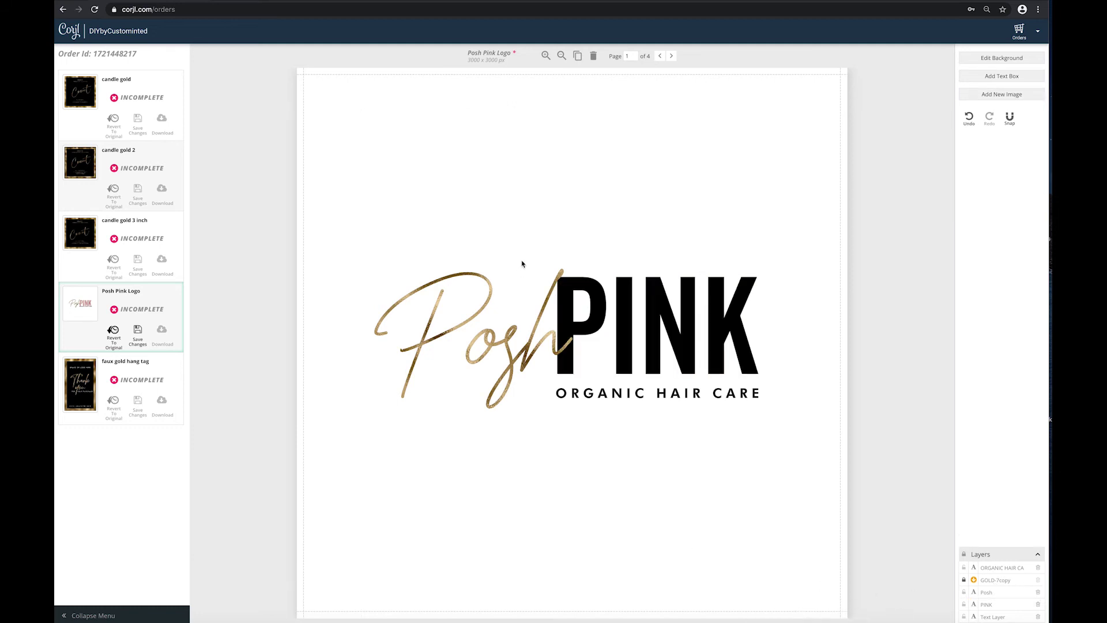
click(683, 348)
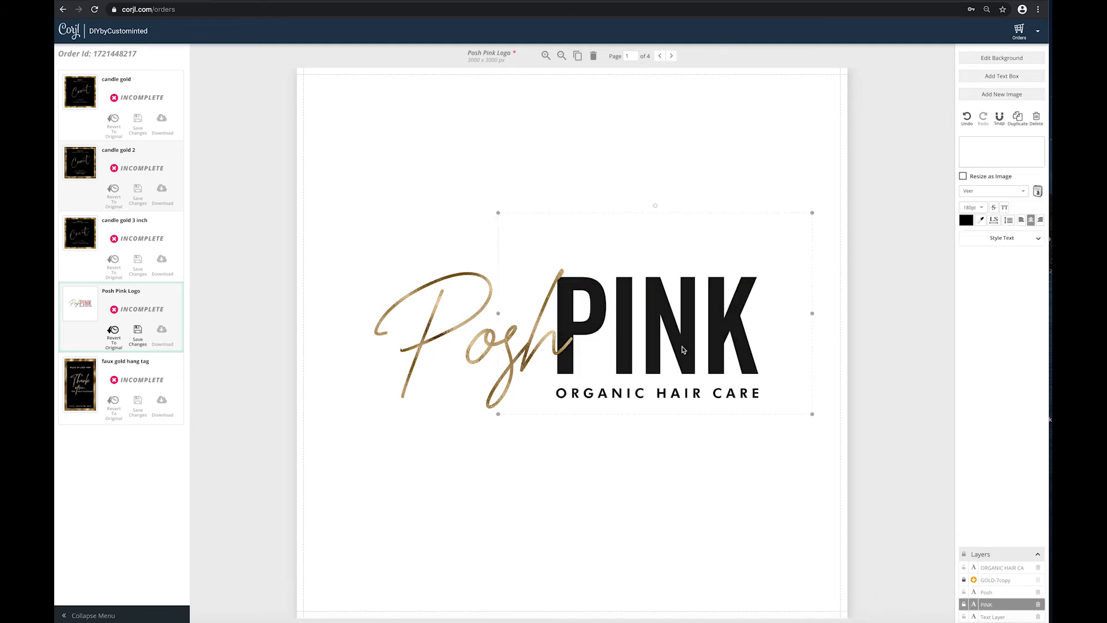
click(967, 219)
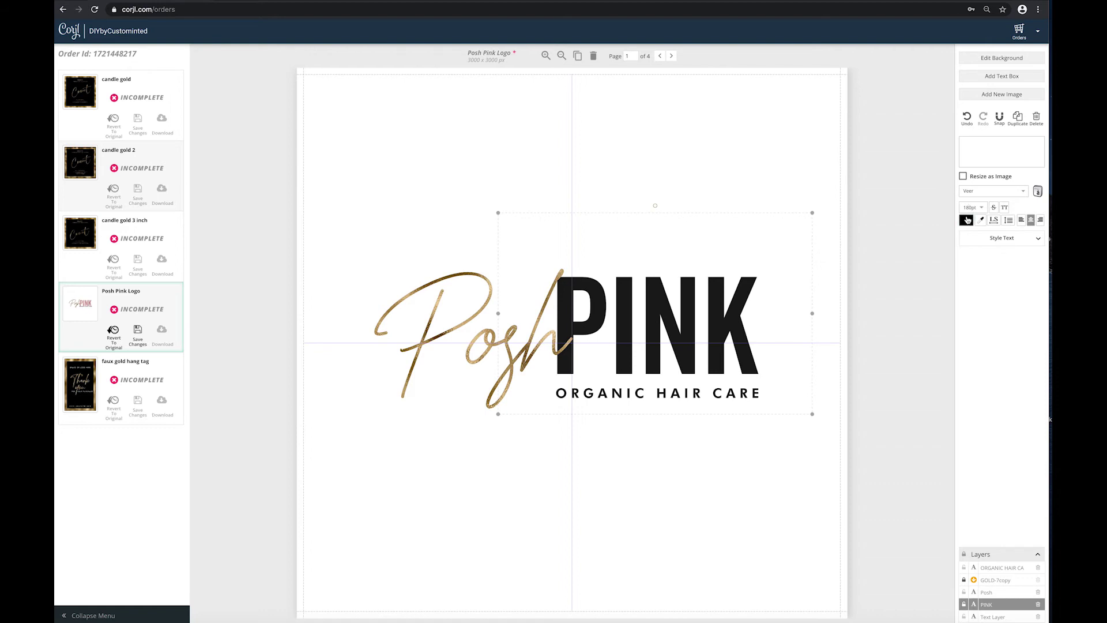
click(967, 220)
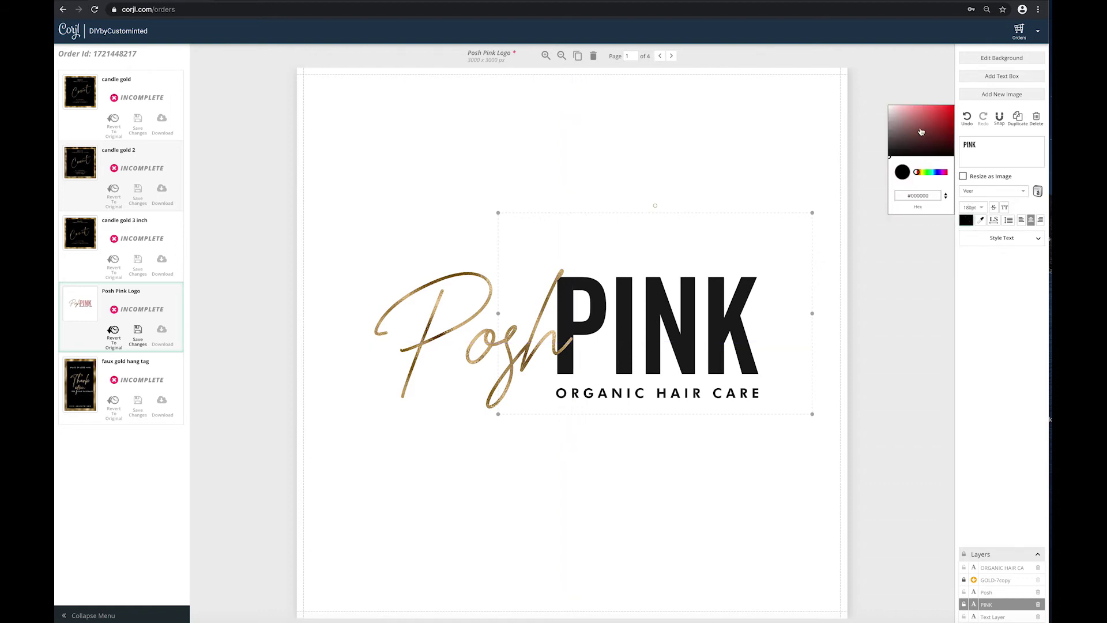
click(896, 104)
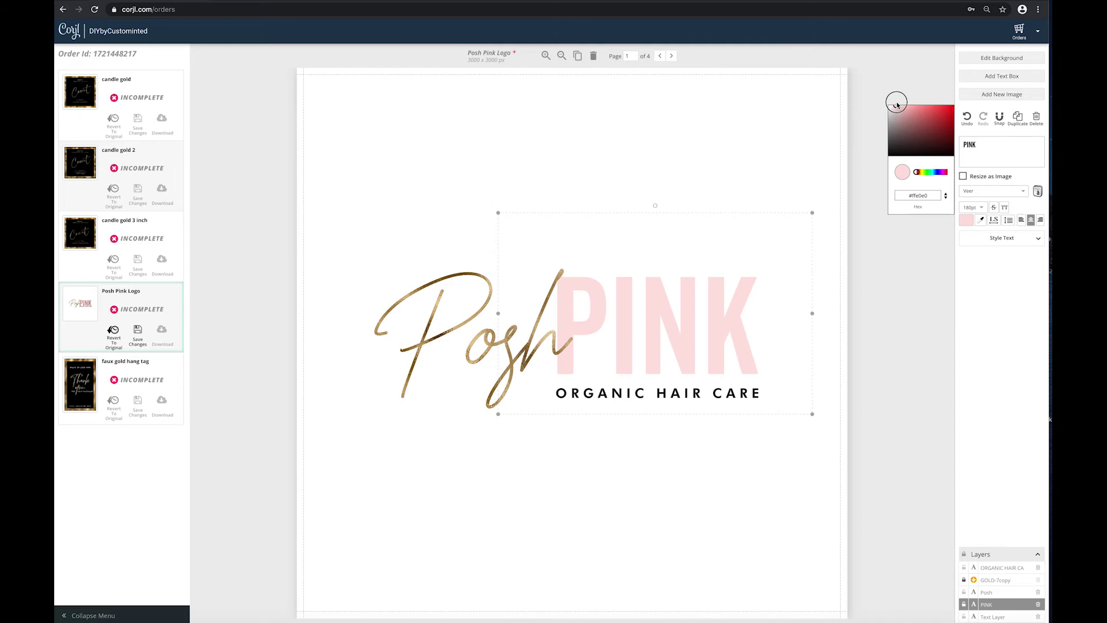
click(900, 104)
click(903, 106)
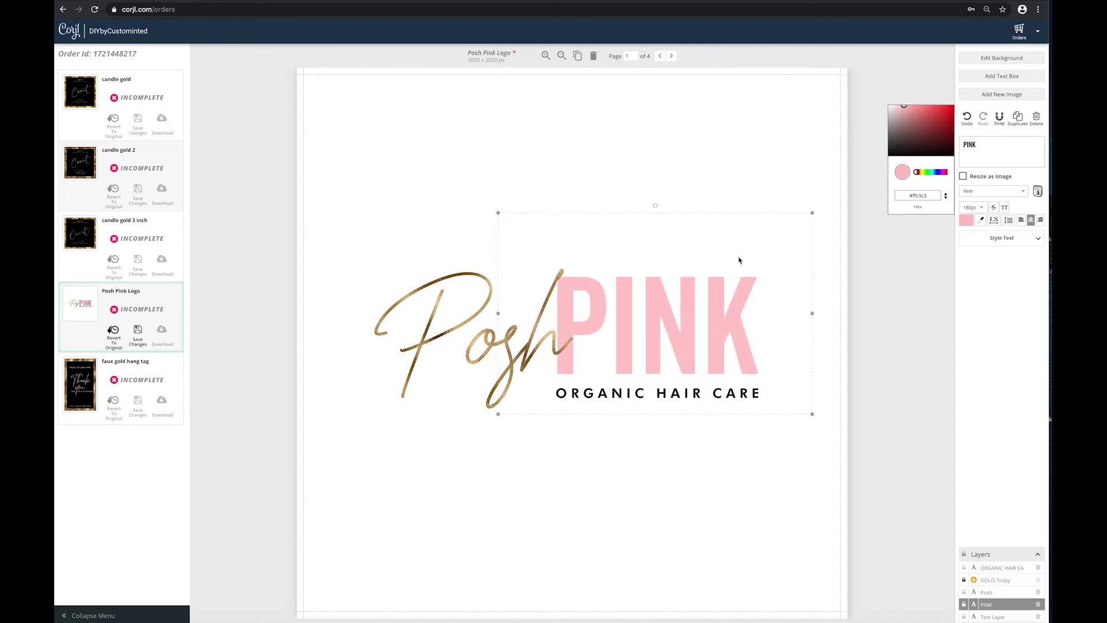
click(777, 402)
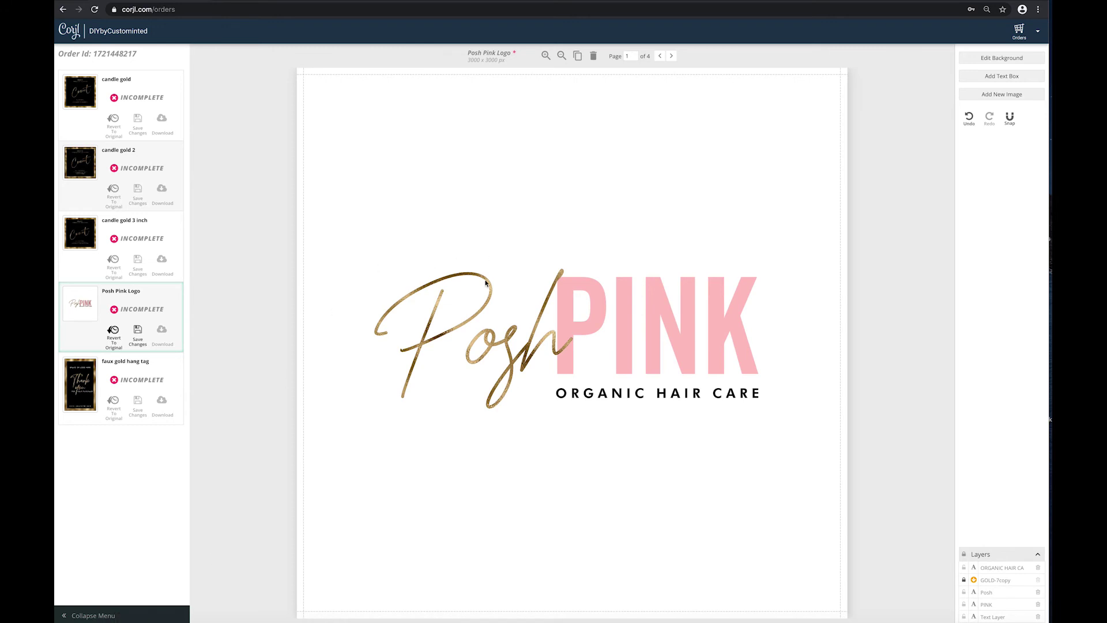
click(1023, 98)
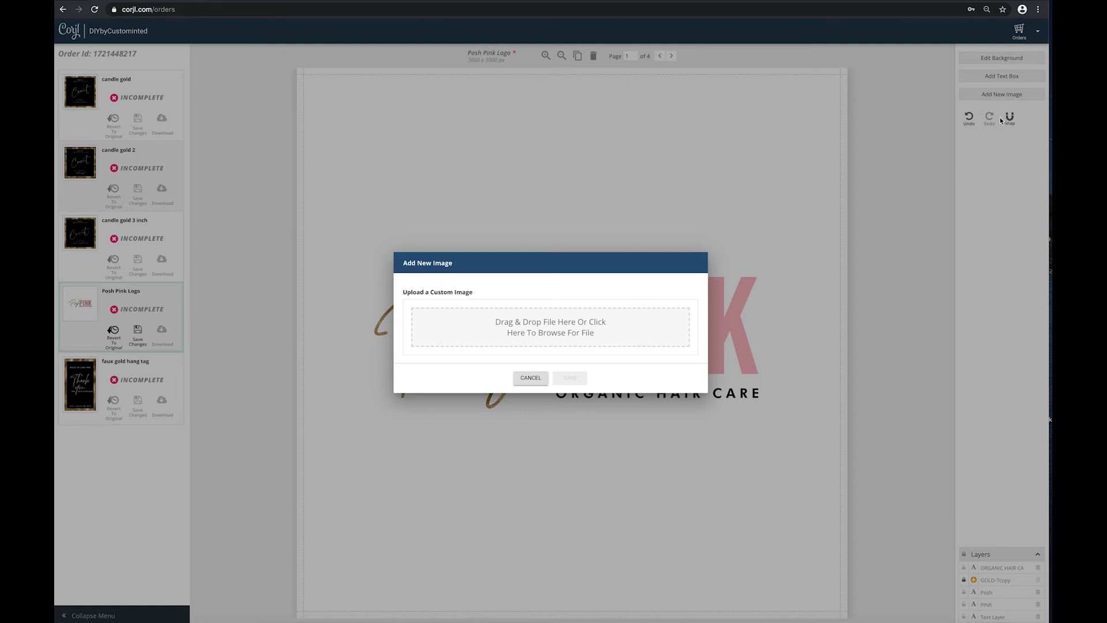
Step: Upload ROSE-GOLD-1copy.jpg through the Add New Image dialog and save it into the design
click(624, 331)
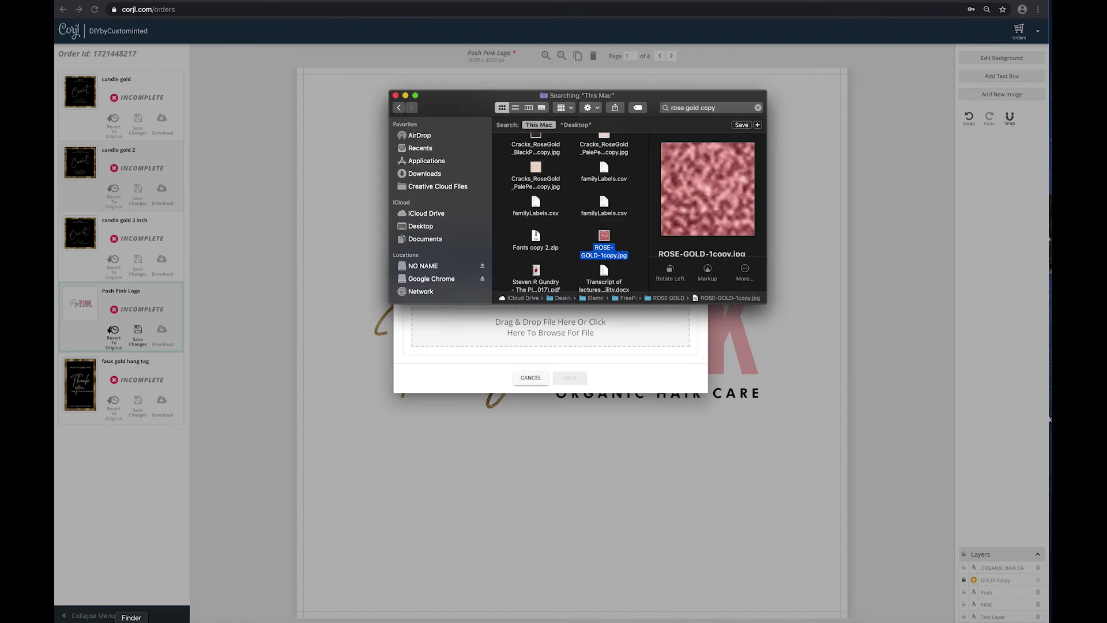
drag(604, 236, 552, 342)
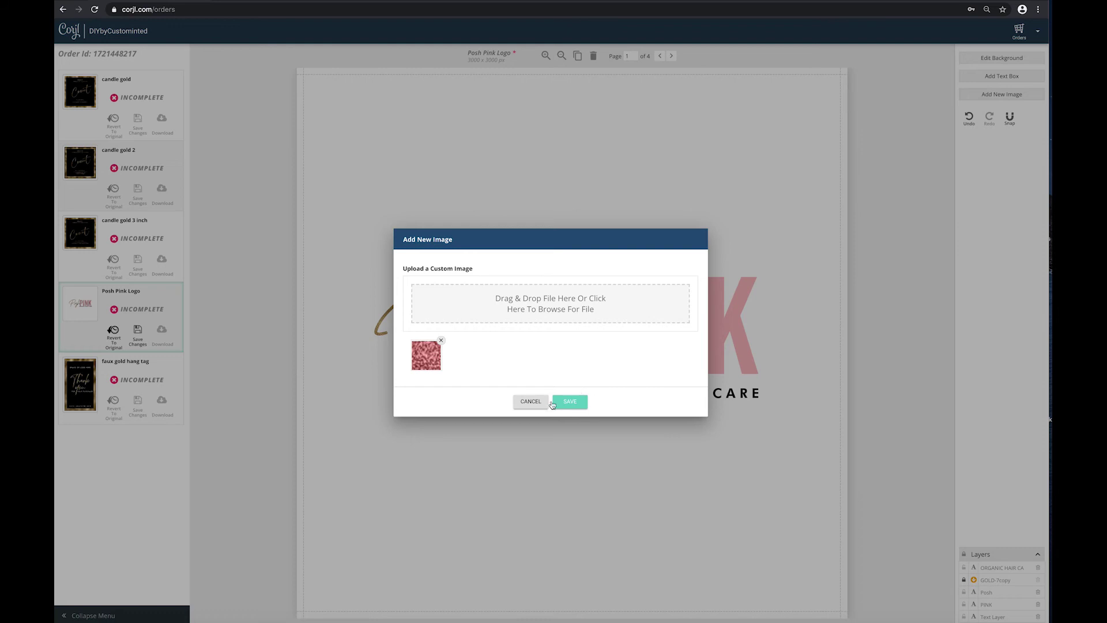
click(581, 400)
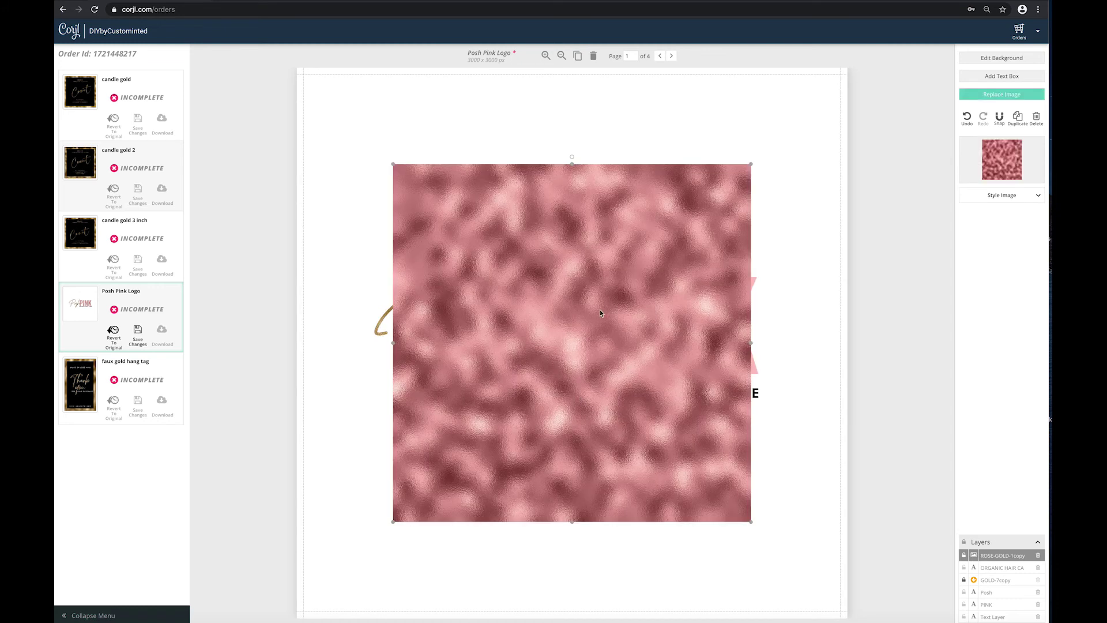
Step: Place the rose gold image over PINK and move its layer down just above PINK
drag(600, 331, 672, 321)
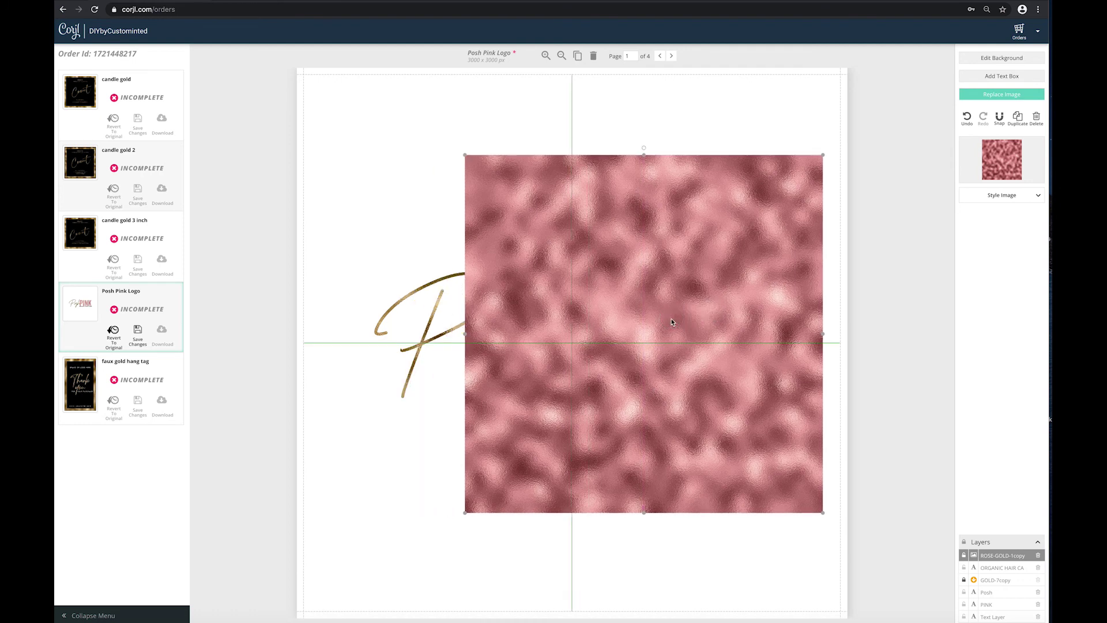
drag(671, 321, 671, 321)
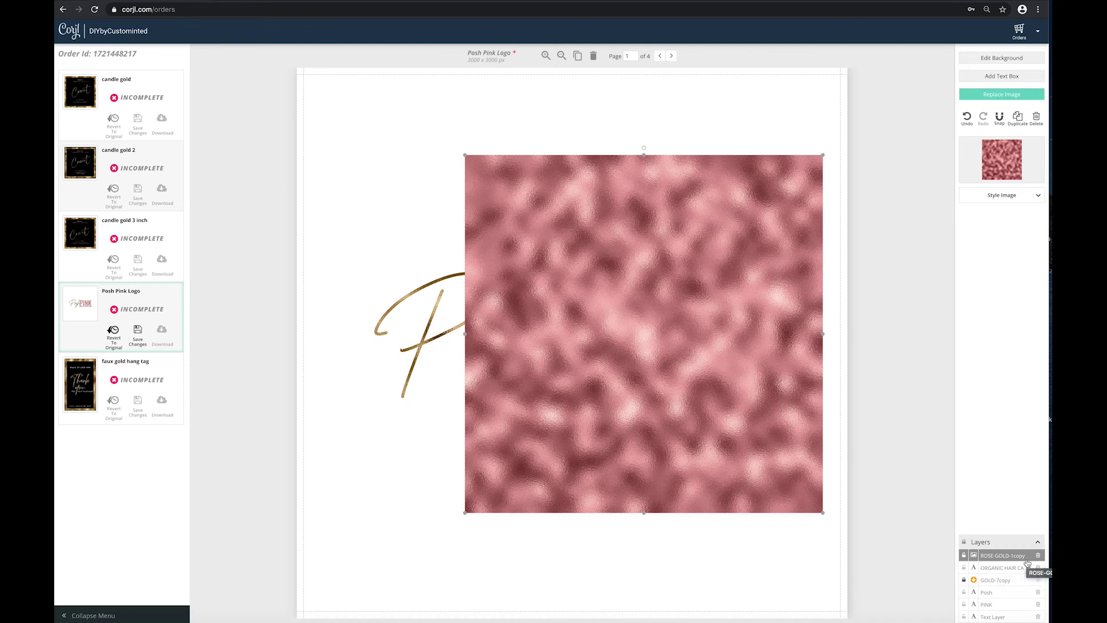
drag(1026, 557, 1016, 592)
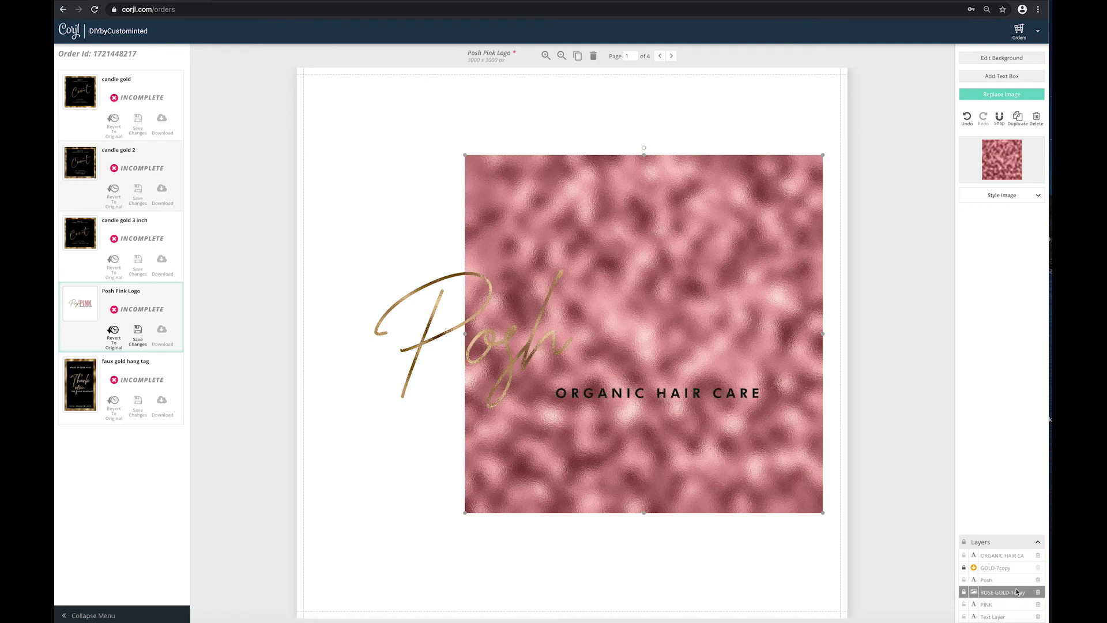
Step: Create a clipping mask on the ROSE-GOLD-1copy layer, then raise that layer above Posh
click(994, 594)
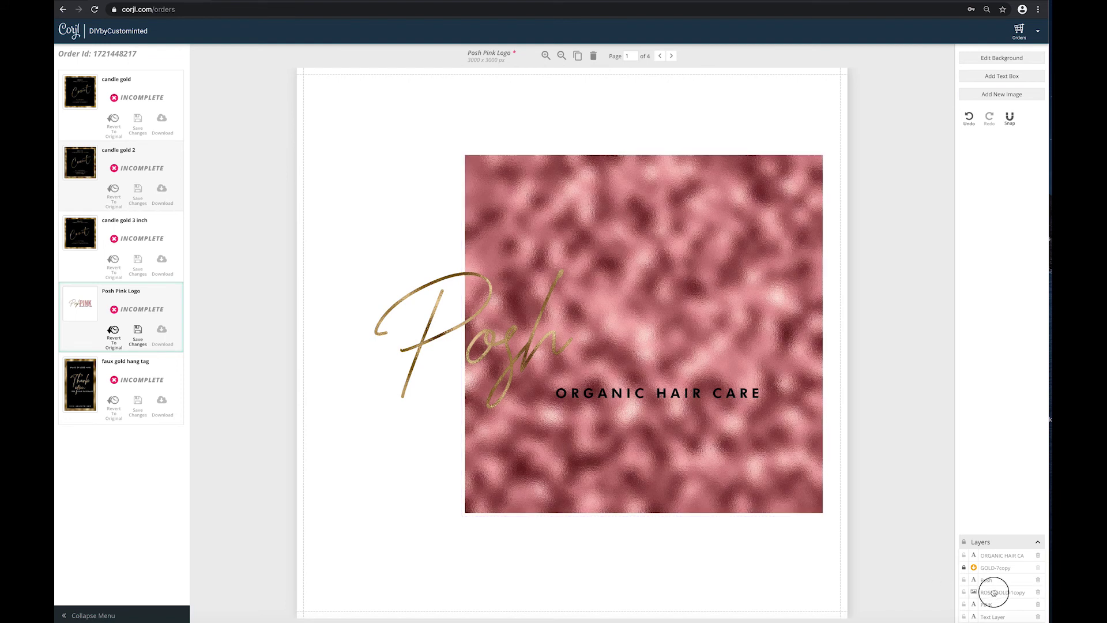
right_click(995, 594)
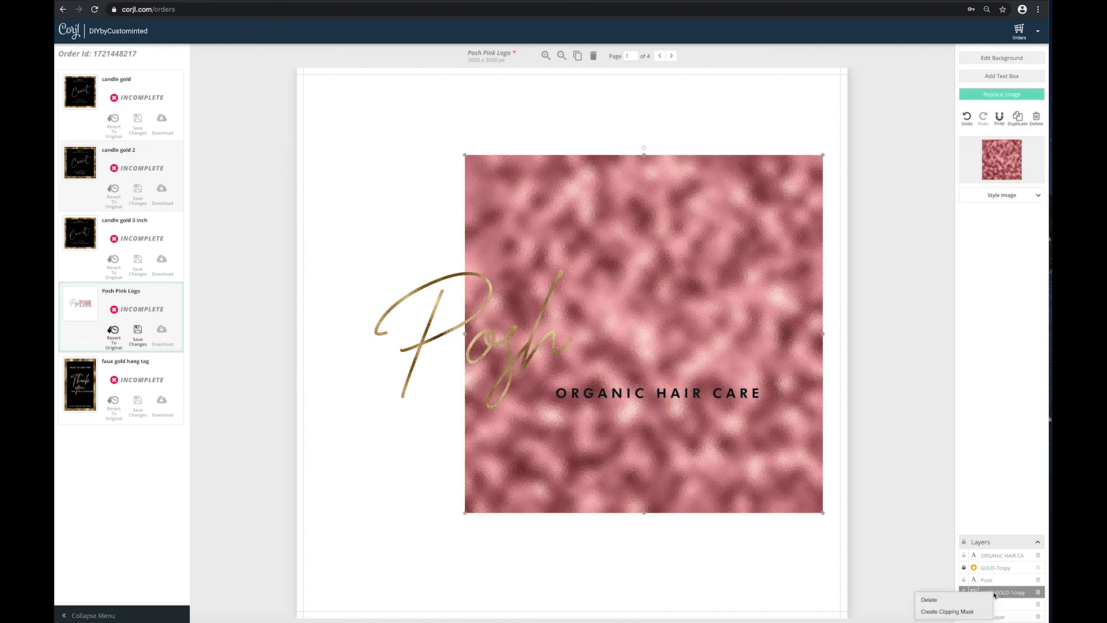
click(964, 614)
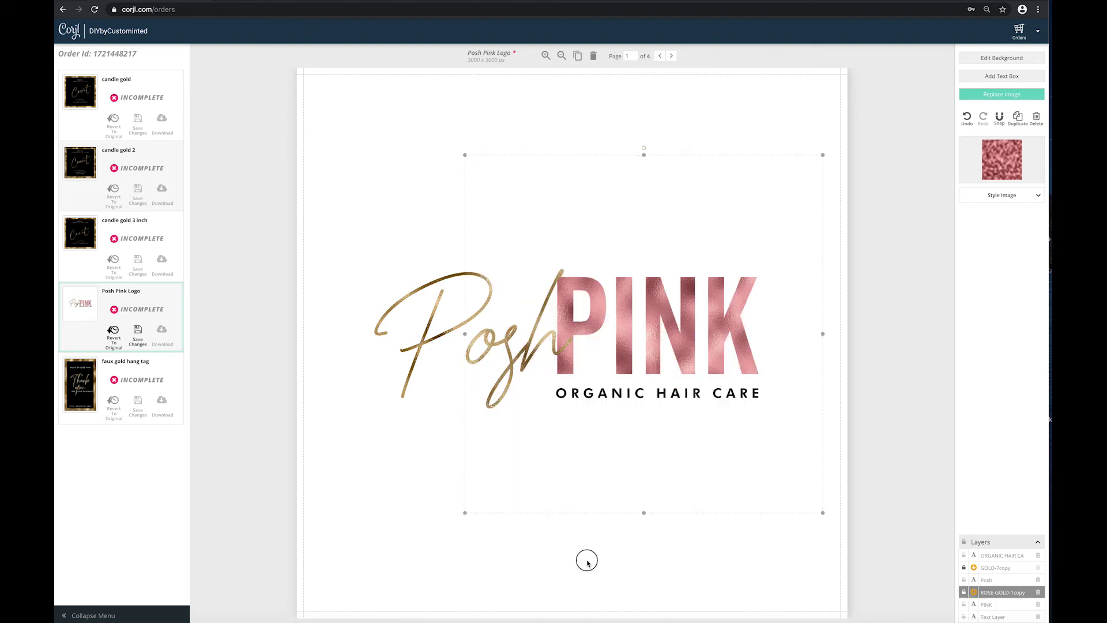
click(587, 561)
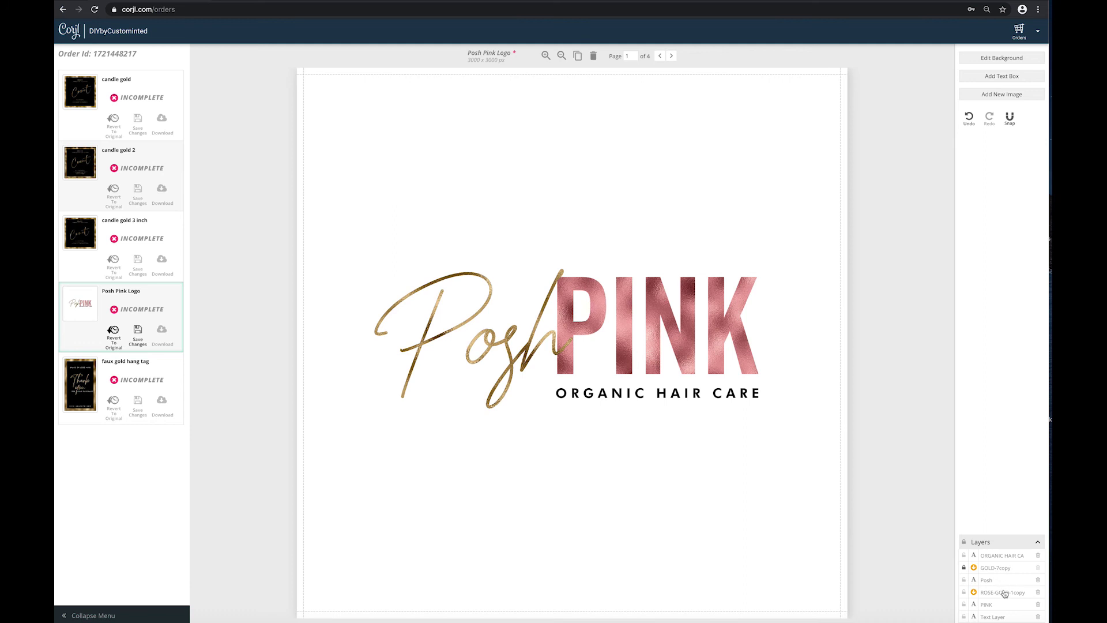
drag(1004, 594, 1002, 578)
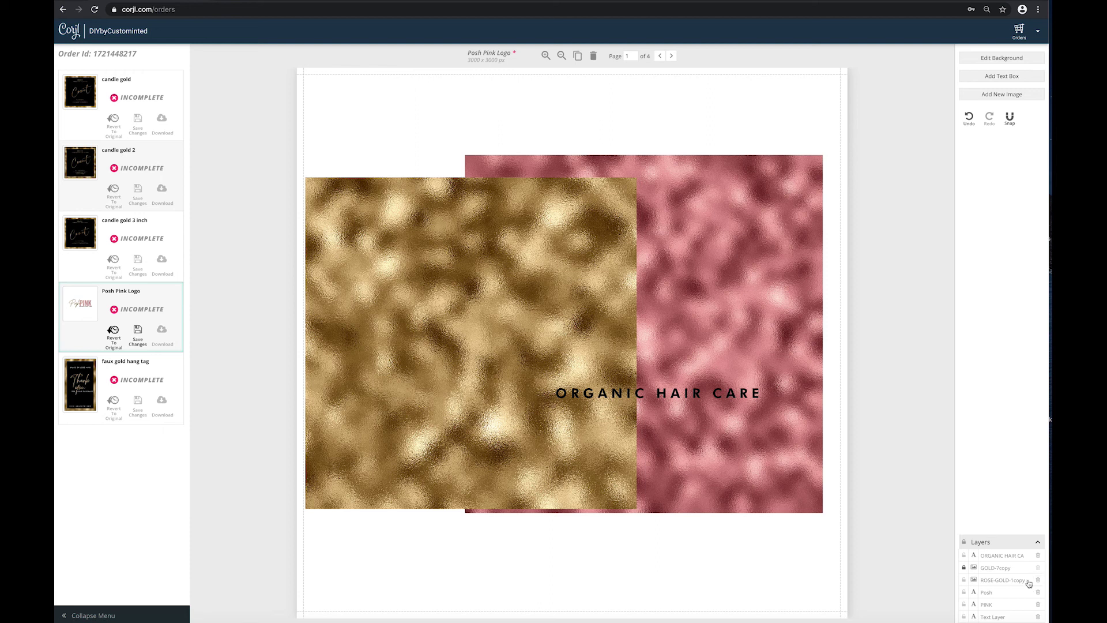
Step: Move the ROSE-GOLD-1copy layer back below Posh
click(968, 570)
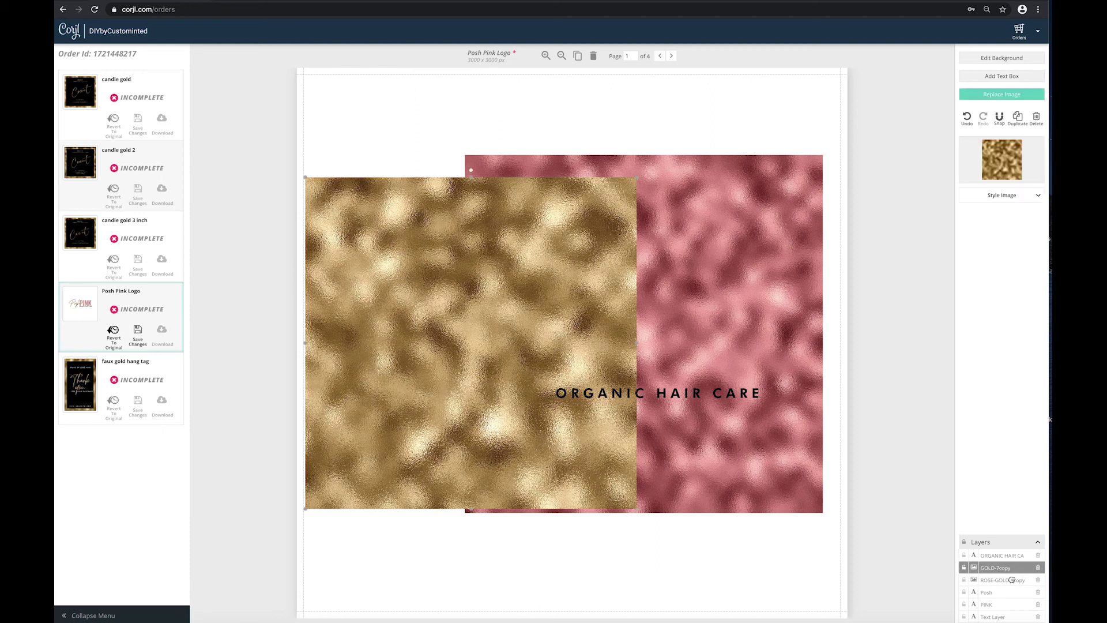
click(864, 557)
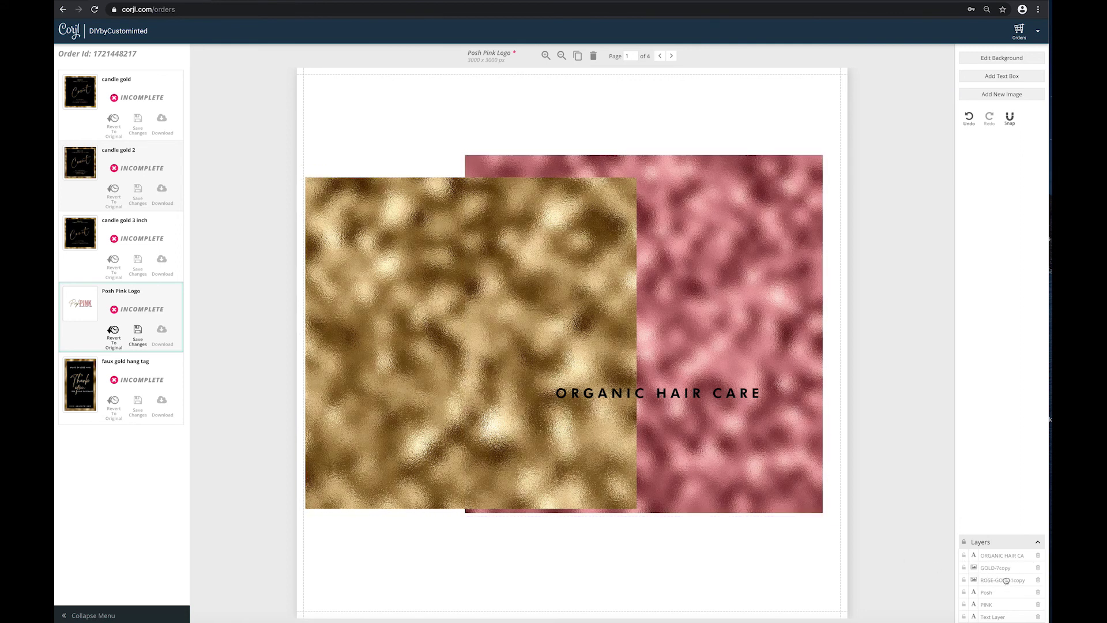
drag(1006, 583, 1002, 597)
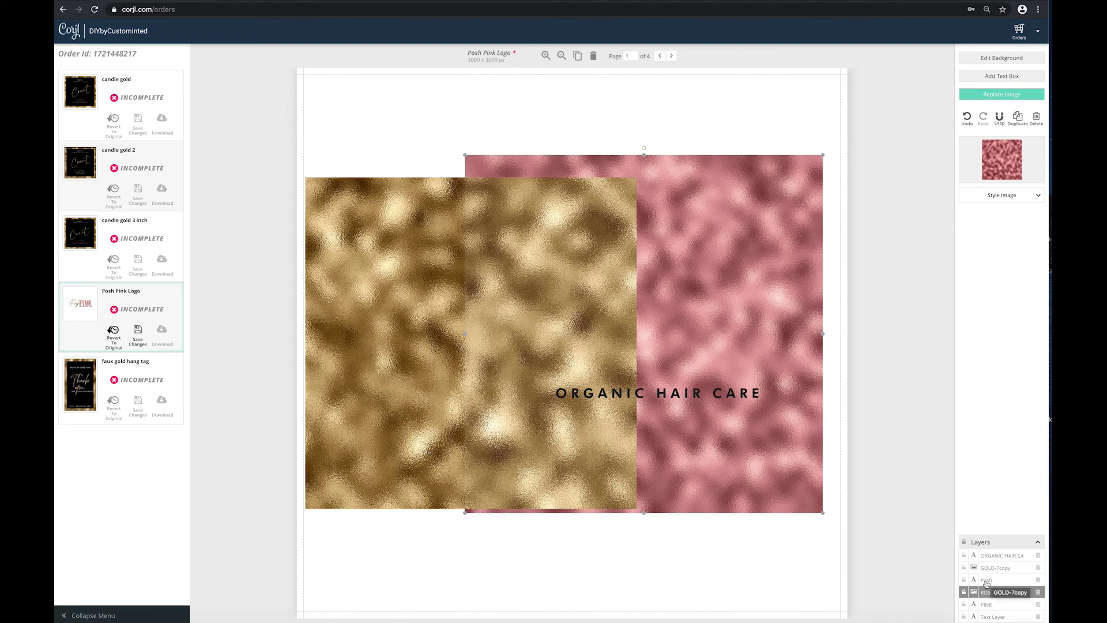
Step: Clip the GOLD-7copy gold foil into the Posh script with Create Clipping Mask
shift+click(993, 569)
right_click(996, 571)
click(886, 555)
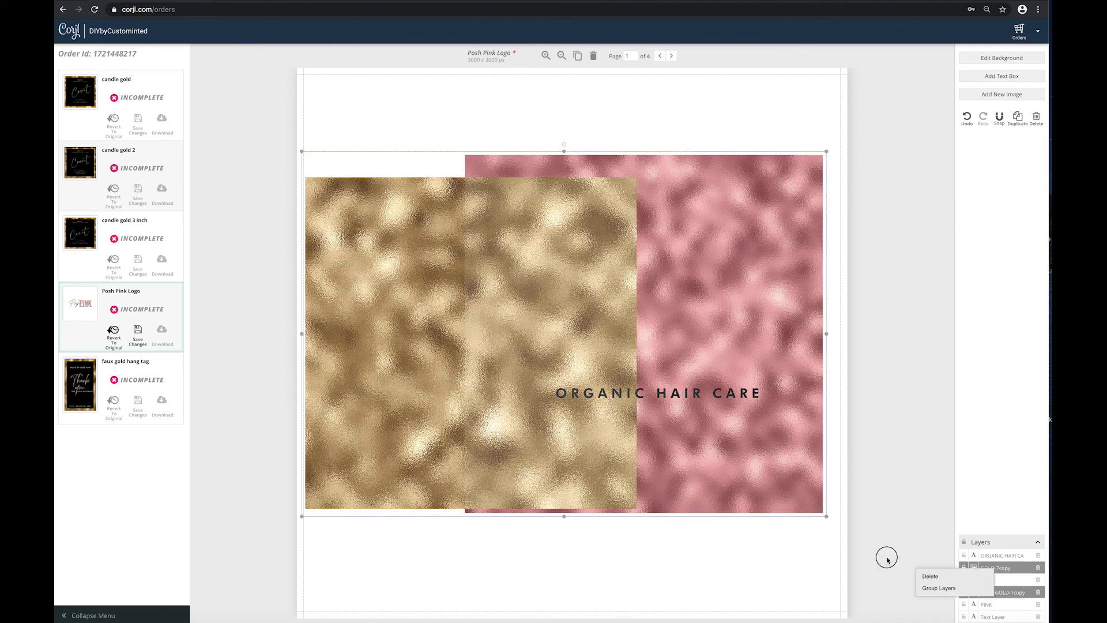
click(886, 555)
click(989, 570)
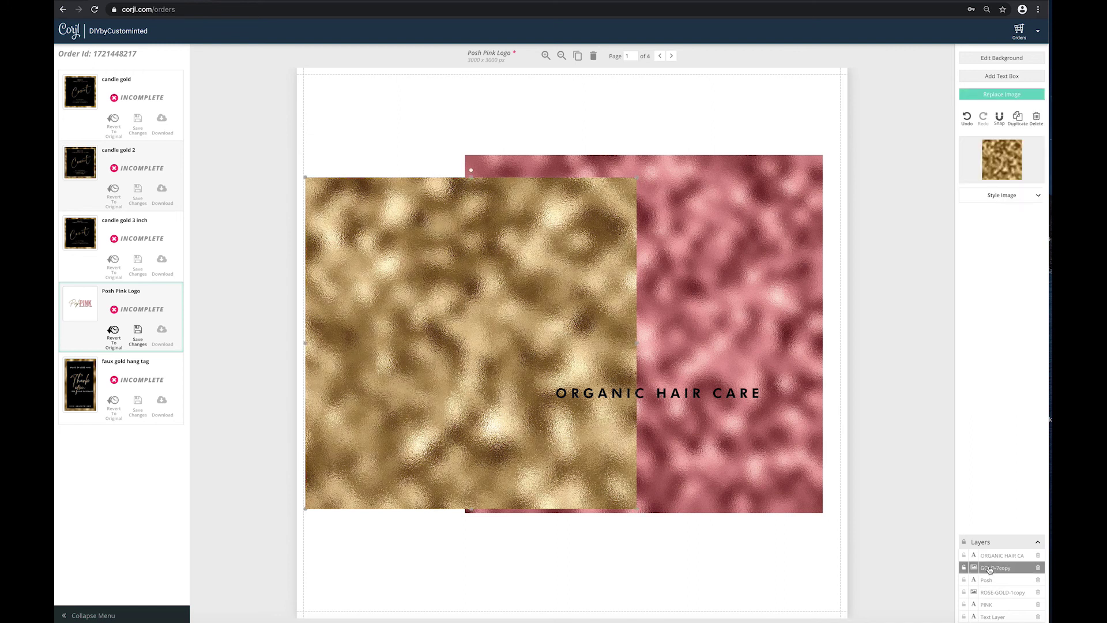
right_click(989, 570)
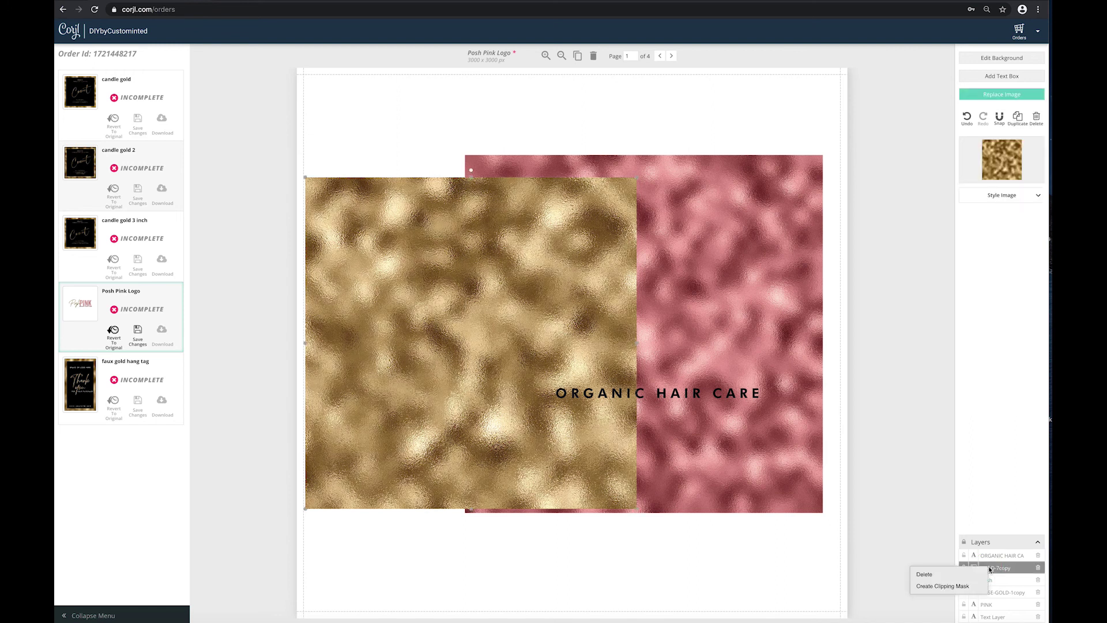
click(959, 587)
Step: Clip the ROSE-GOLD-1copy foil into the PINK lettering with Create Clipping Mask
click(1007, 593)
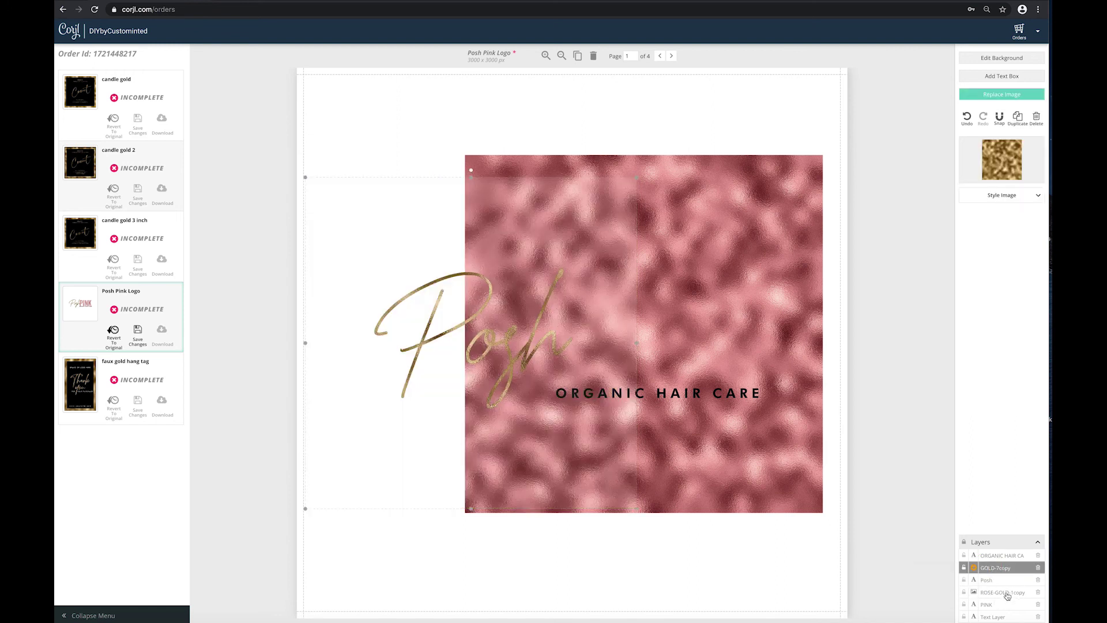
right_click(1006, 594)
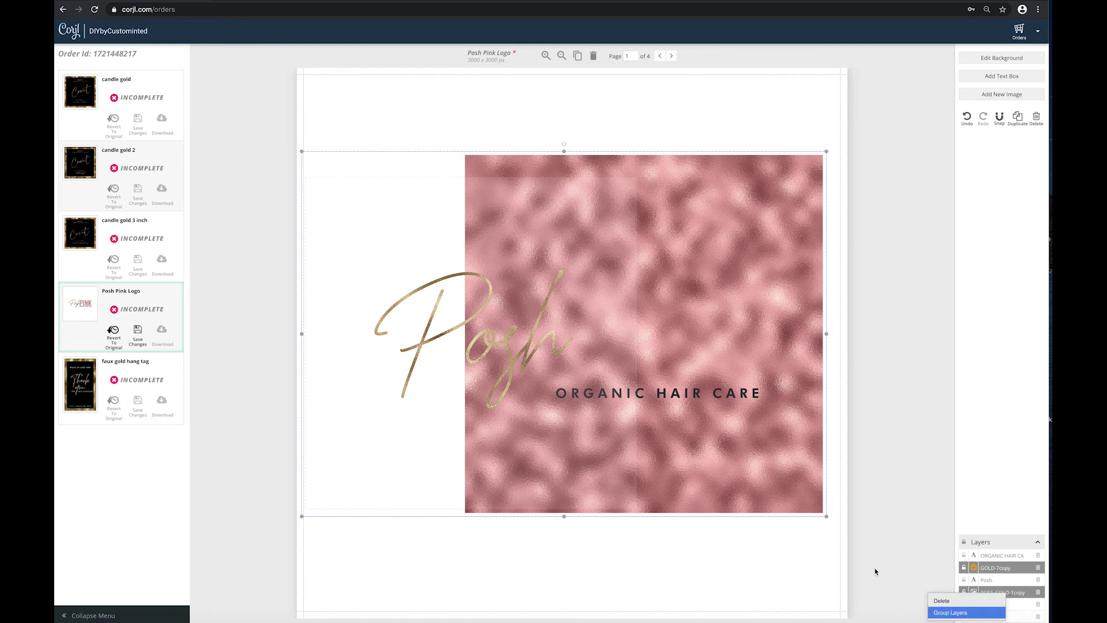
click(900, 564)
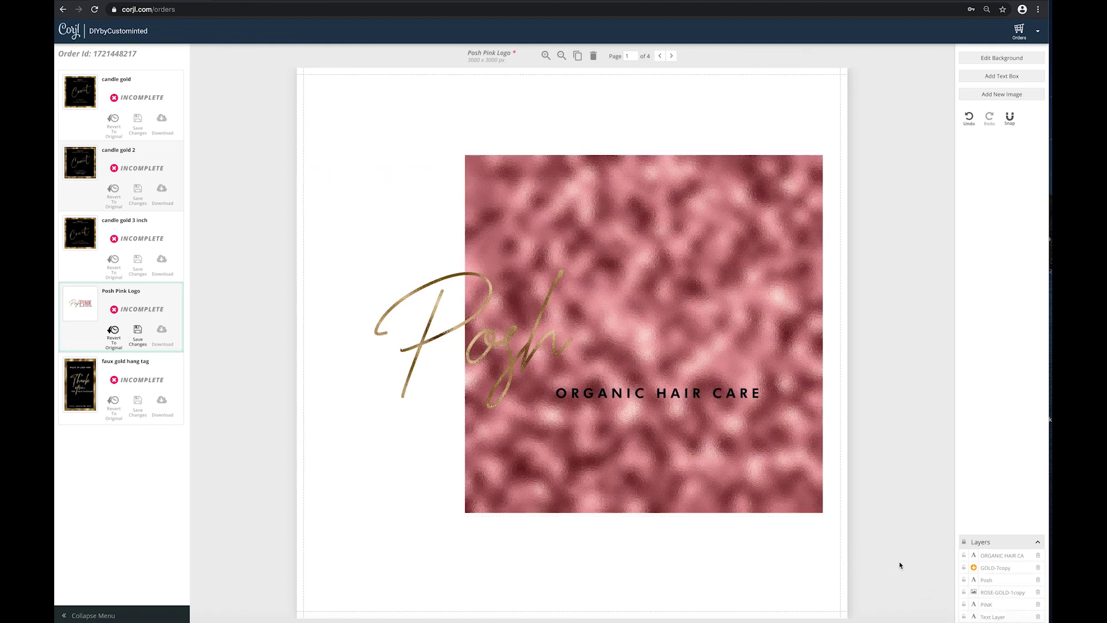
click(1004, 594)
right_click(1004, 594)
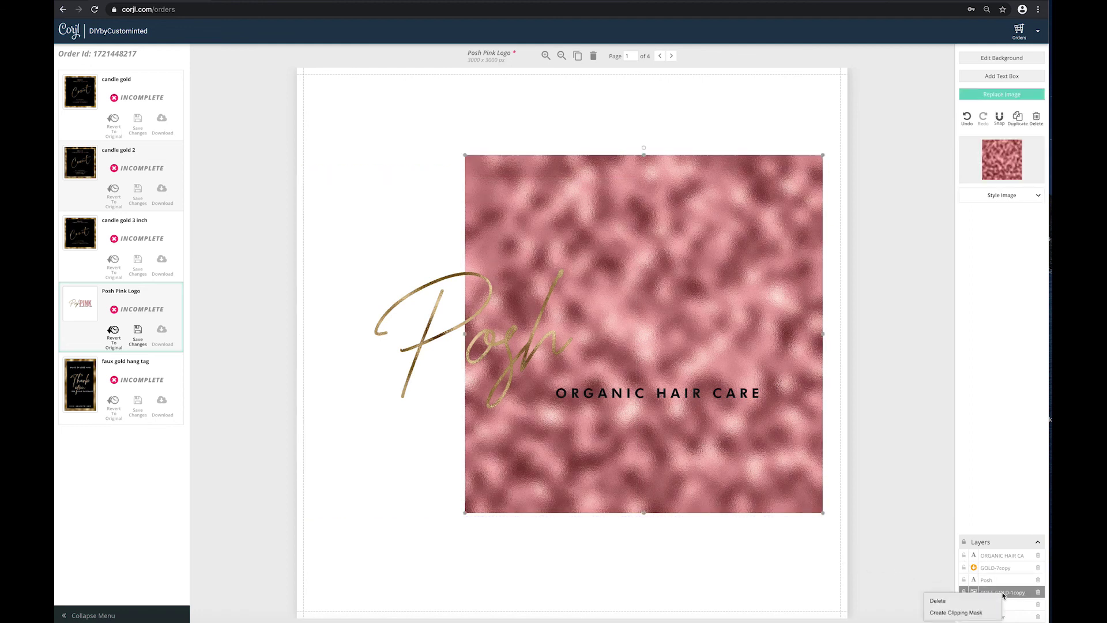
click(976, 613)
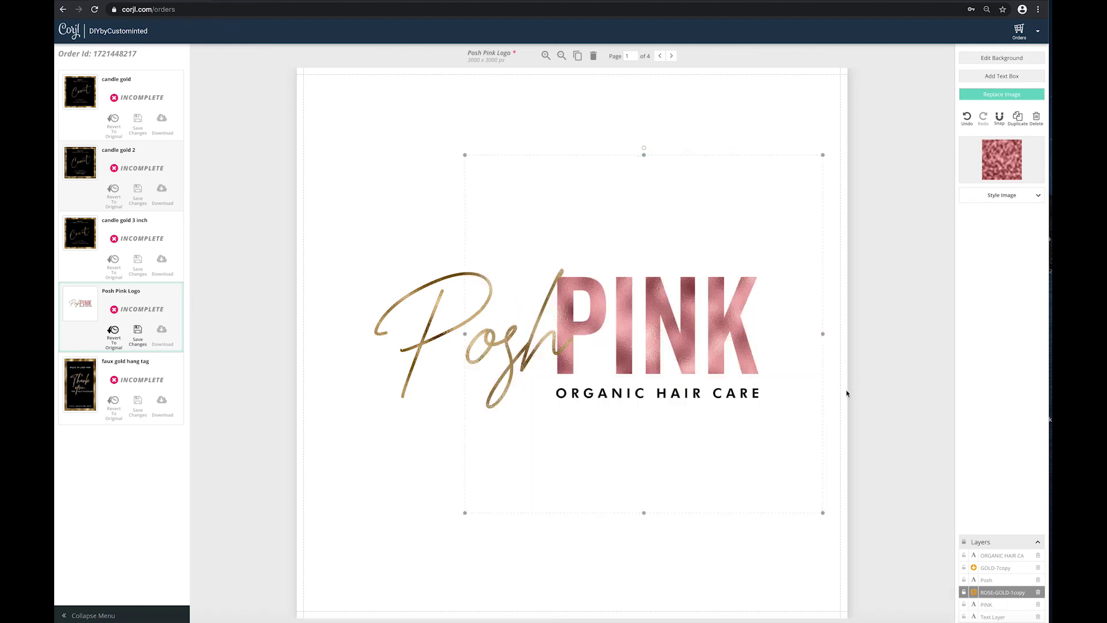
Step: Lock the ROSE-GOLD-1copy layer and reselect the PINK lettering
click(720, 346)
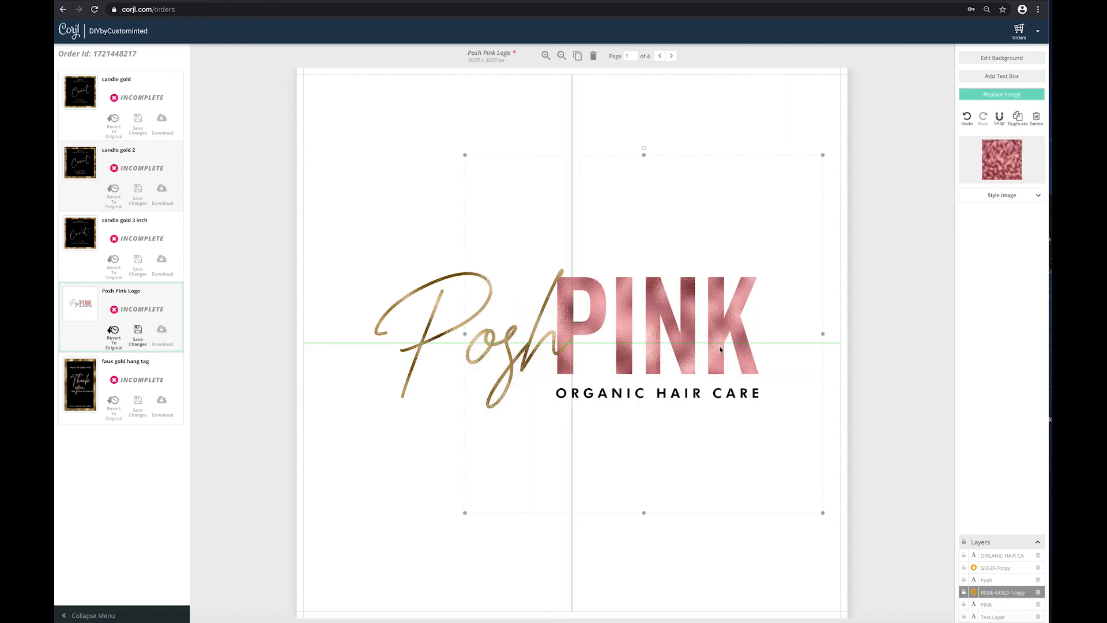
click(964, 593)
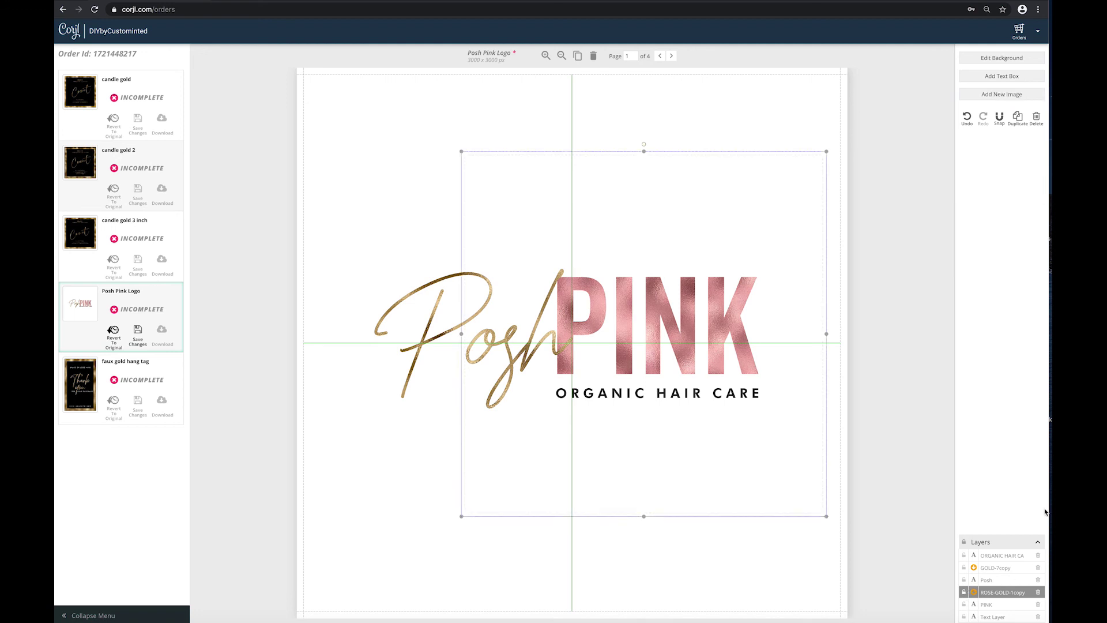
click(965, 593)
click(995, 604)
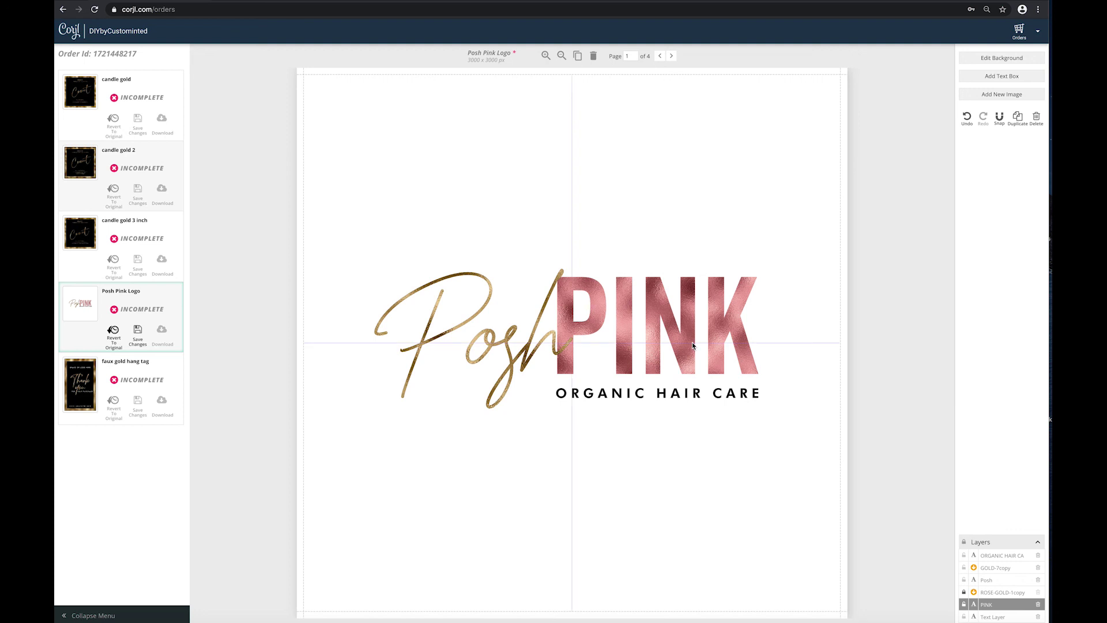
click(994, 605)
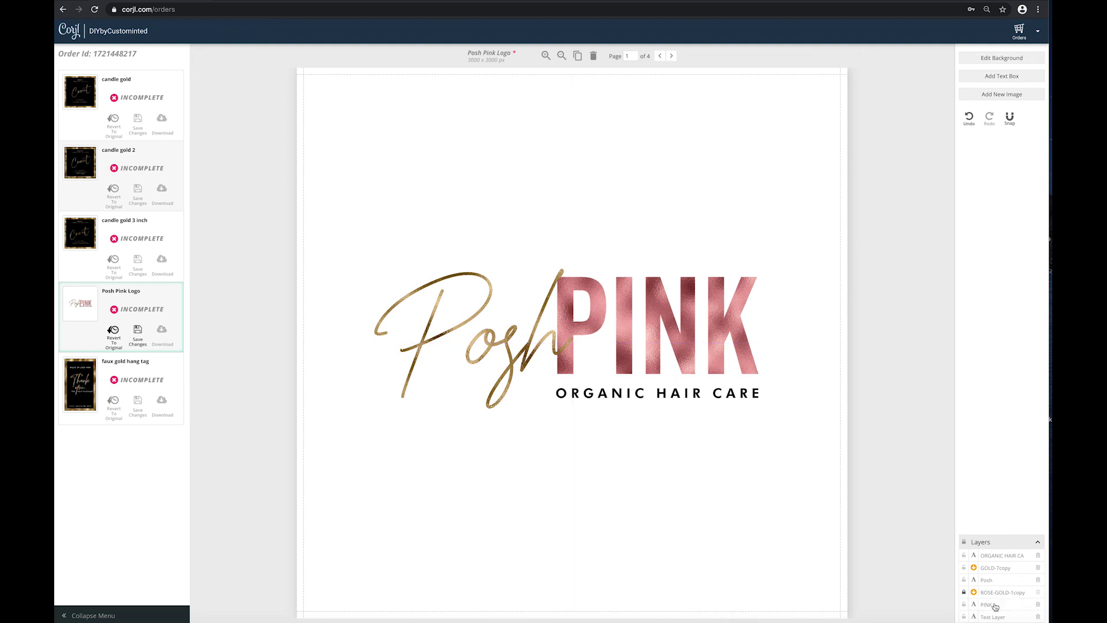
click(683, 333)
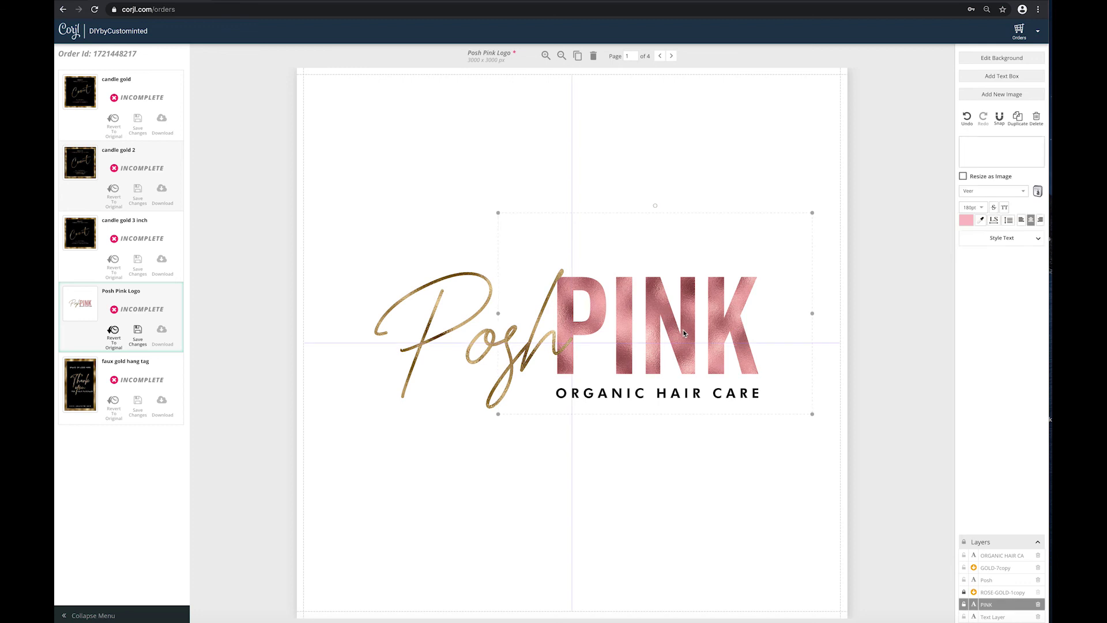
Step: Turn on a drop shadow for the rose-gold PINK letters, with blur 25 and distance 0
click(1002, 240)
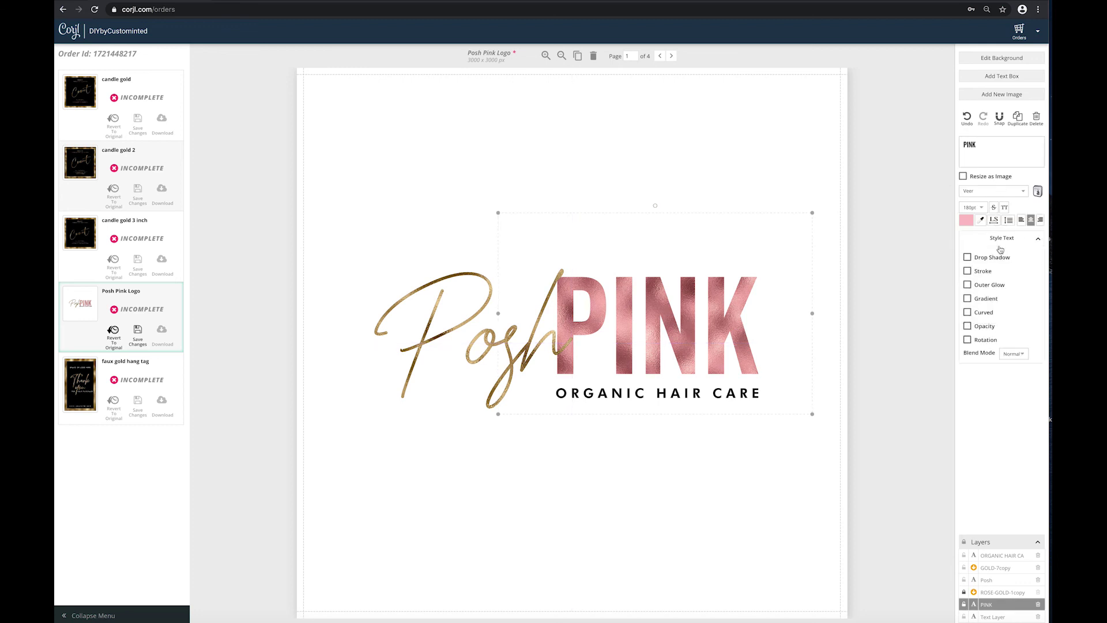
click(968, 258)
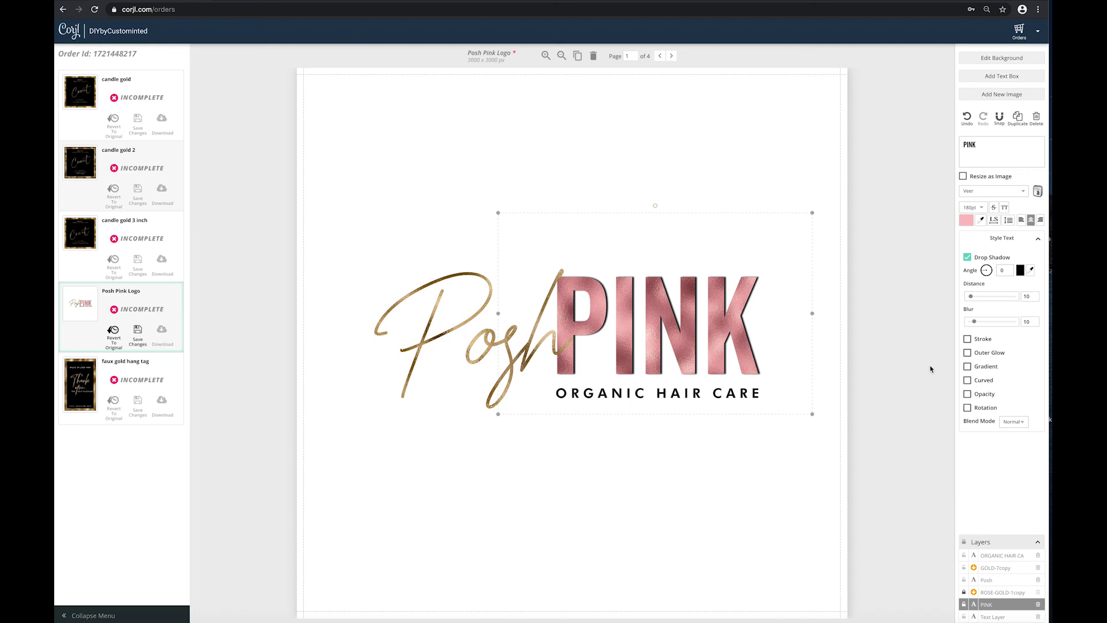
click(996, 325)
drag(996, 324, 981, 322)
click(971, 296)
click(1002, 298)
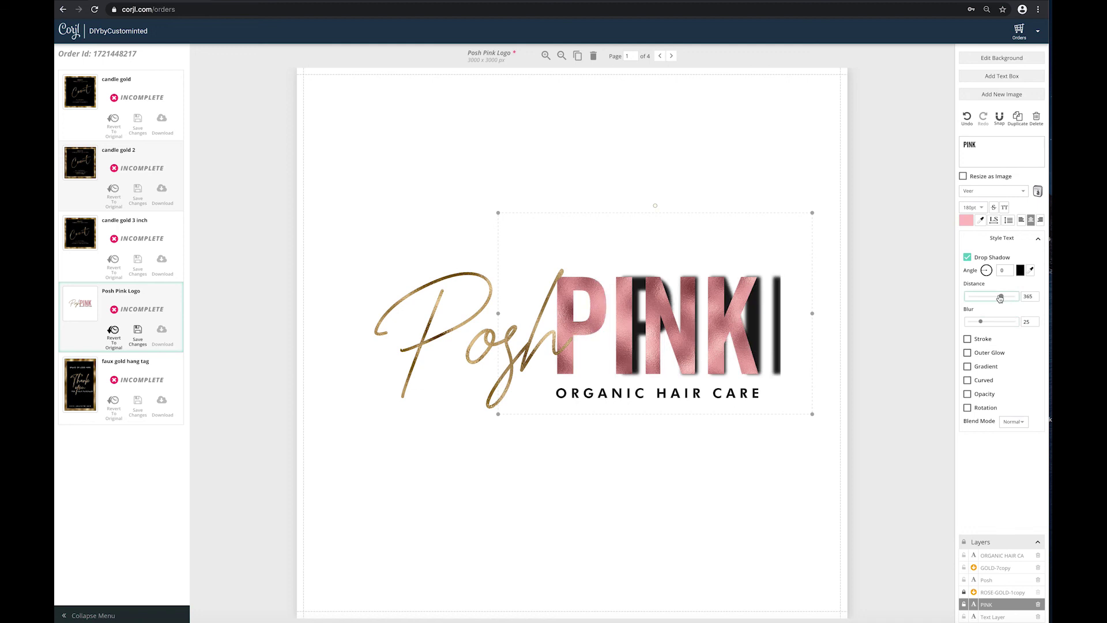
drag(1001, 298, 970, 298)
click(976, 300)
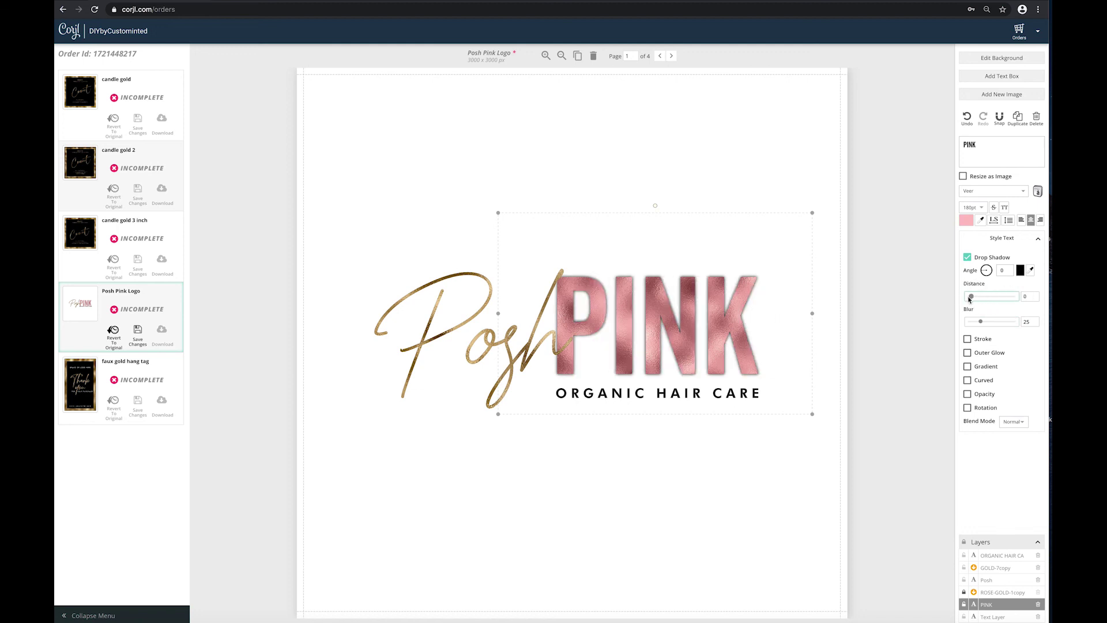